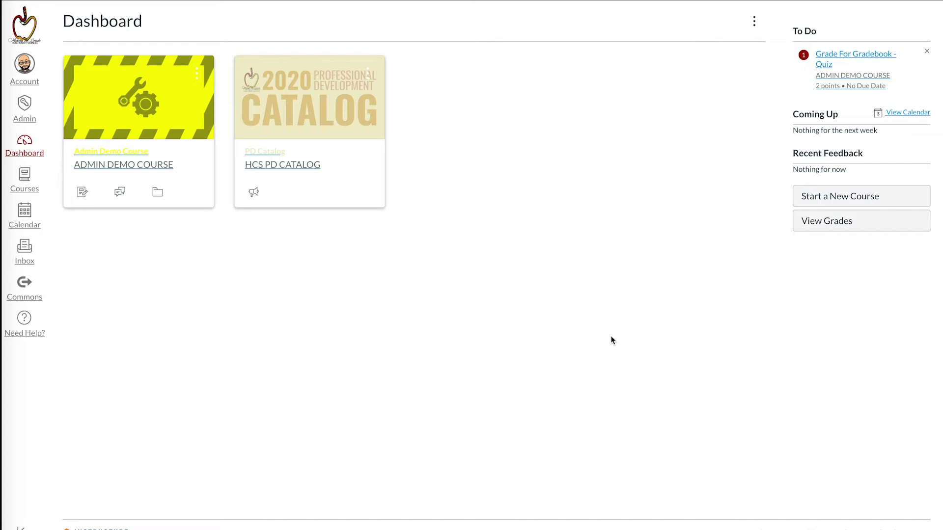
# Step: Start a new assignment in Admin Demo Course named 'Google Assignment Demo'
pyautogui.click(151, 109)
pyautogui.click(97, 91)
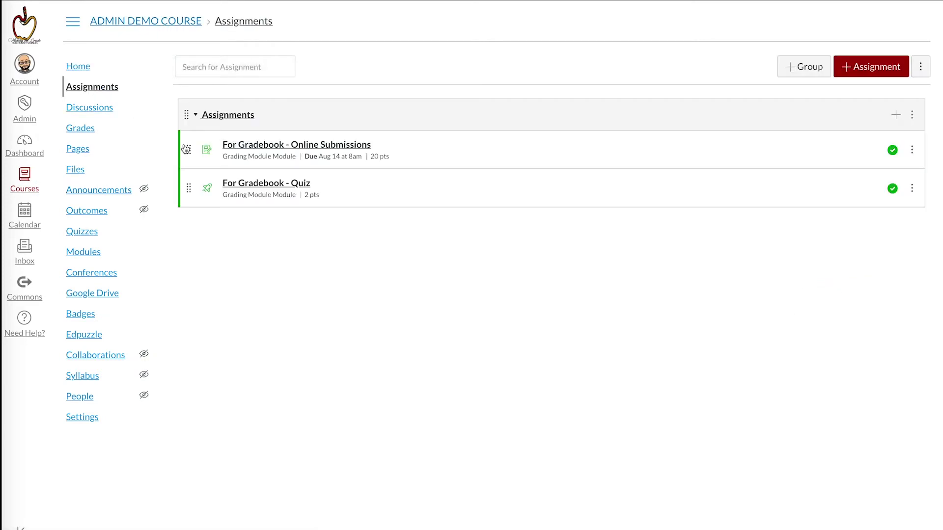
pyautogui.click(857, 67)
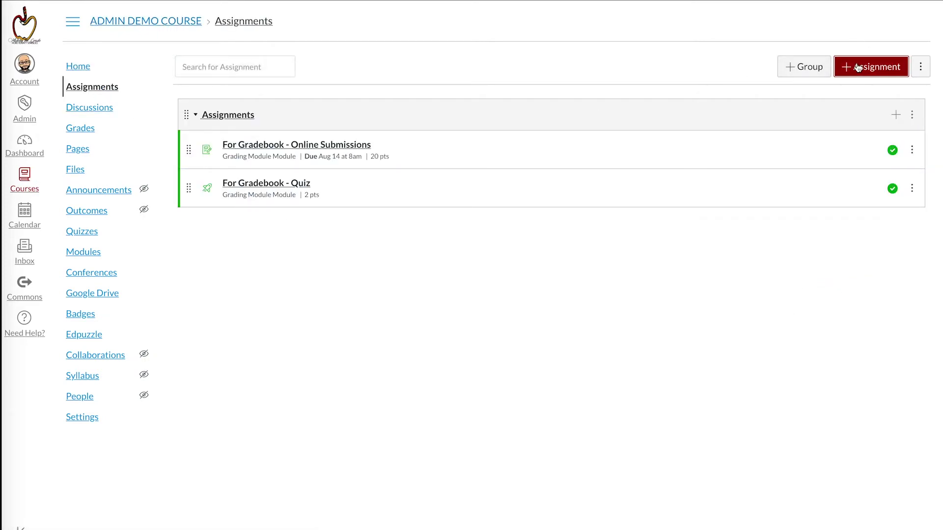
pyautogui.click(281, 100)
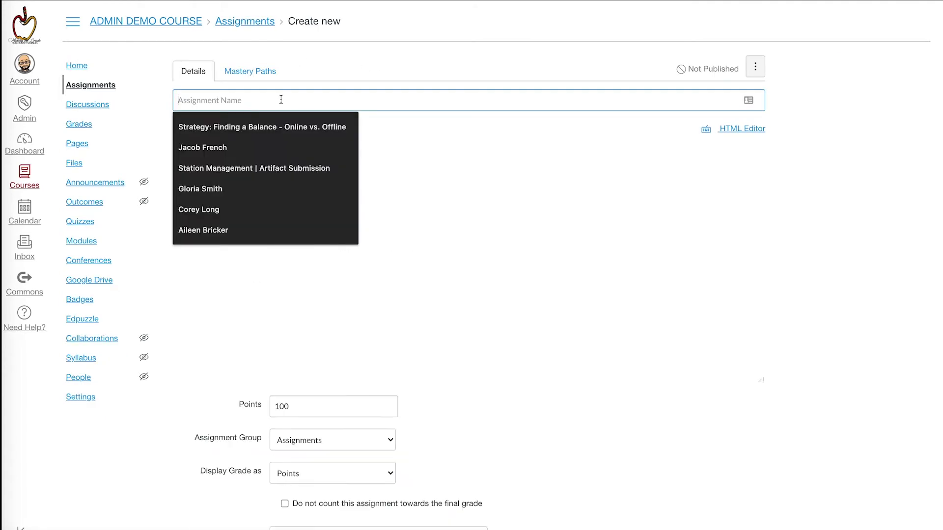
pyautogui.write('Google')
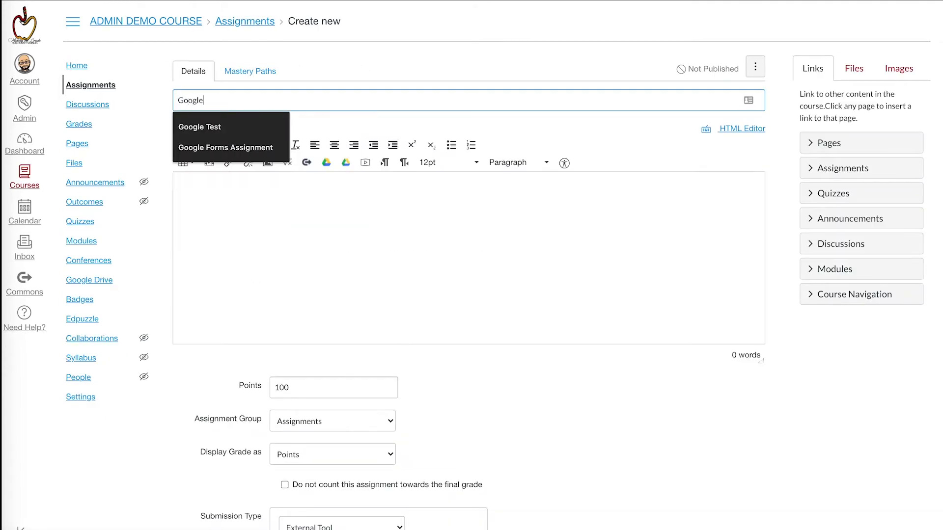
pyautogui.write(' Assignment Demo')
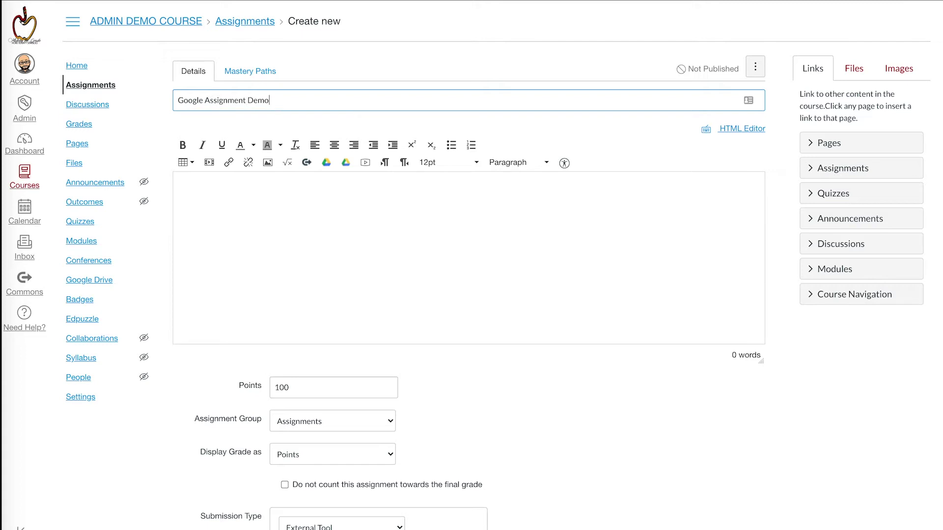
pyautogui.press('Tab')
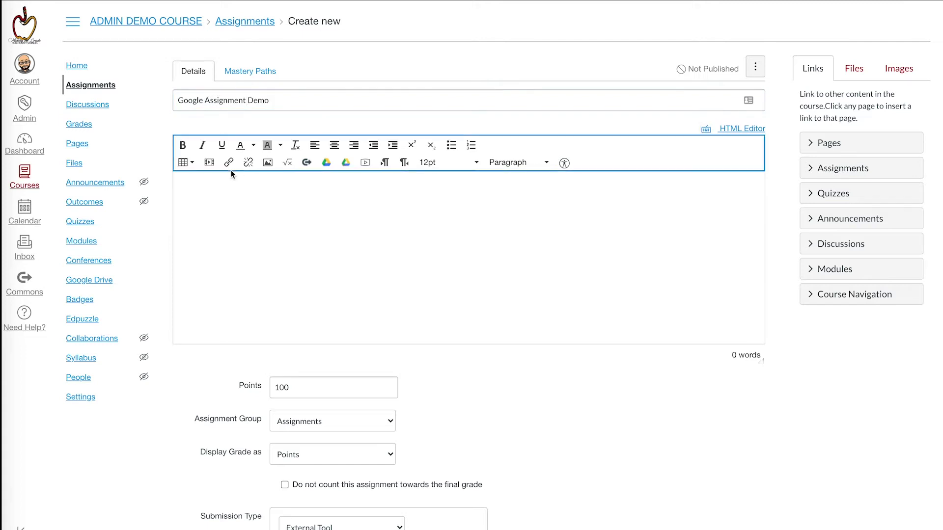
# Step: Give the assignment the description 'Instructions.' and set it to 20 points
pyautogui.click(226, 180)
pyautogui.write('Insturcio')
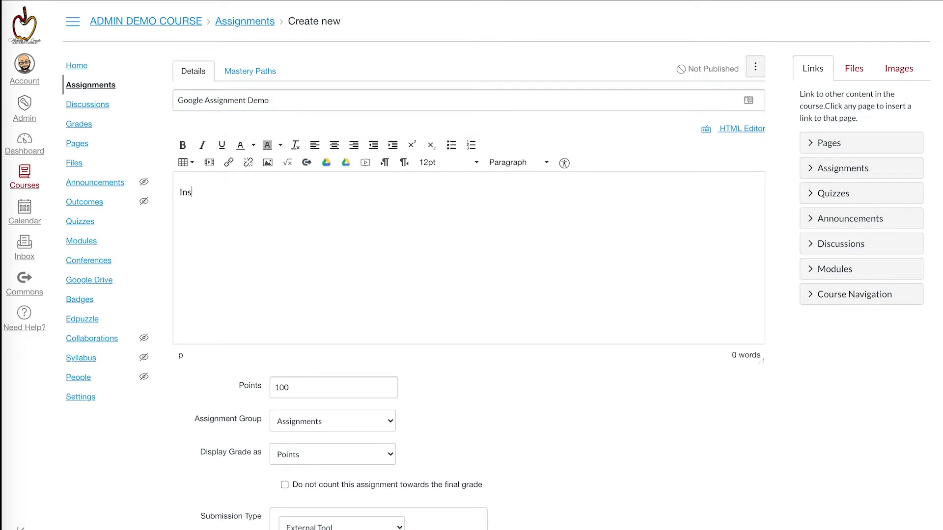
pyautogui.press('BackSpace')
pyautogui.press('BackSpace')
pyautogui.press('BackSpace')
pyautogui.press('BackSpace')
pyautogui.press('BackSpace')
pyautogui.write('ructions.')
pyautogui.scroll(-1, 588, 415)
pyautogui.scroll(-5, 589, 415)
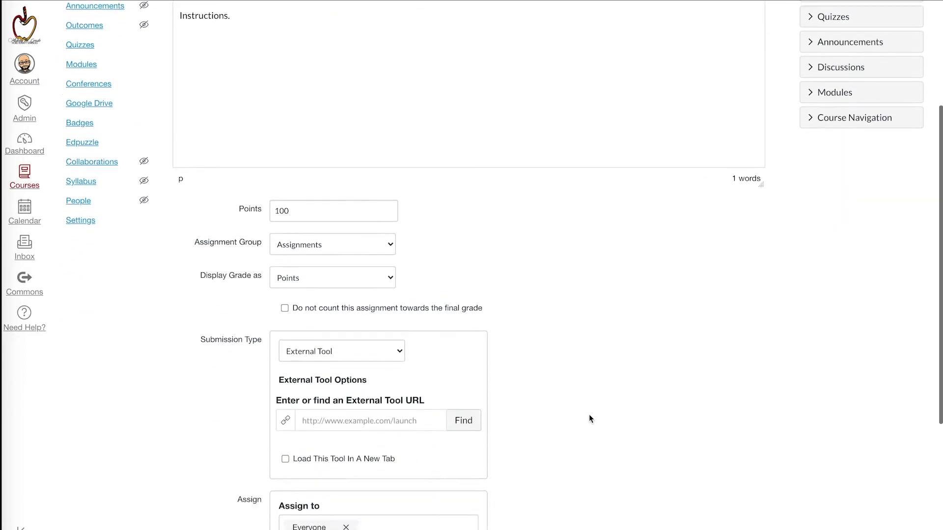
pyautogui.doubleClick(304, 155)
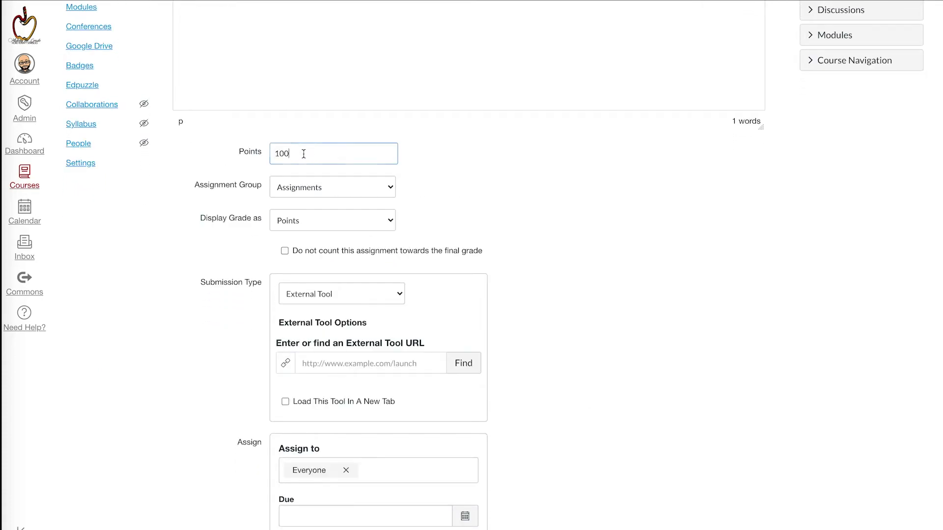
pyautogui.write('20')
# Step: Keep External Tool as the submission type and look up the available external tools
pyautogui.scroll(-1, 682, 393)
pyautogui.scroll(-2, 683, 393)
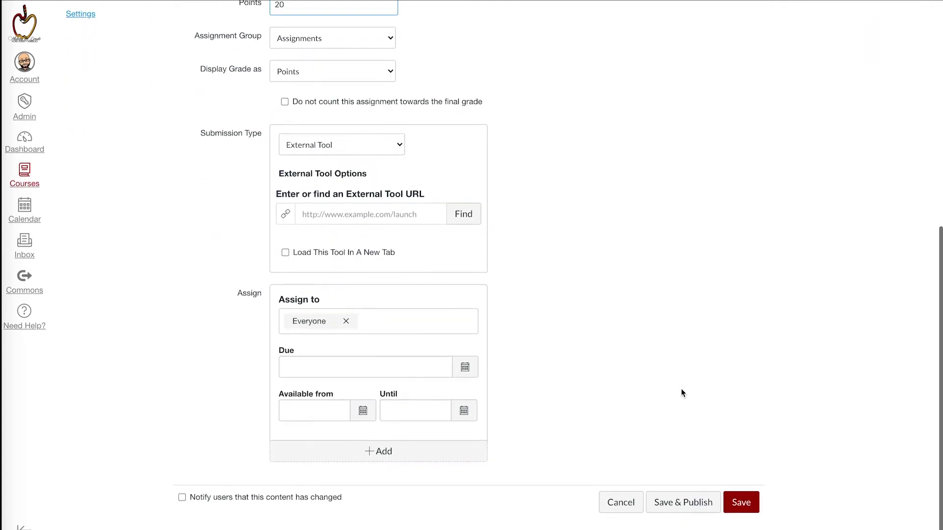
pyautogui.scroll(2, 683, 393)
pyautogui.scroll(-1, 683, 393)
pyautogui.scroll(-1, 682, 390)
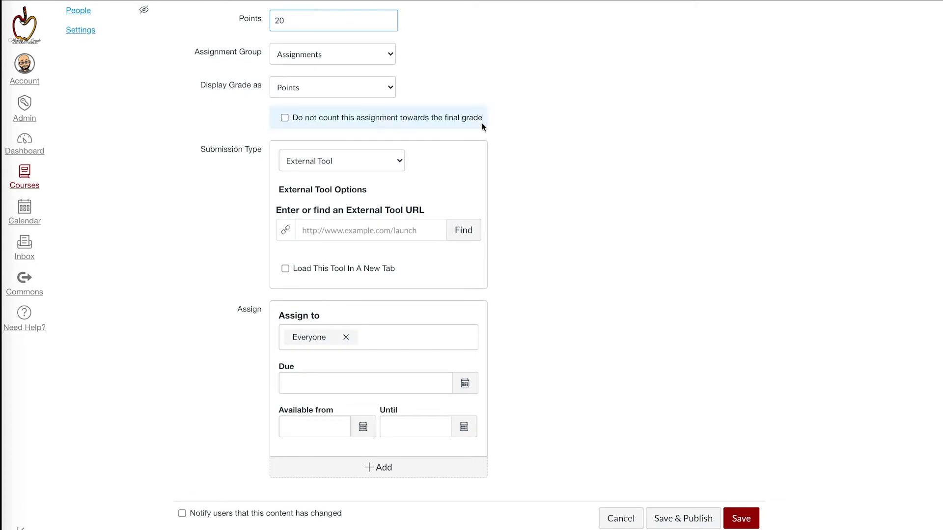
pyautogui.click(314, 157)
pyautogui.click(314, 159)
pyautogui.click(459, 228)
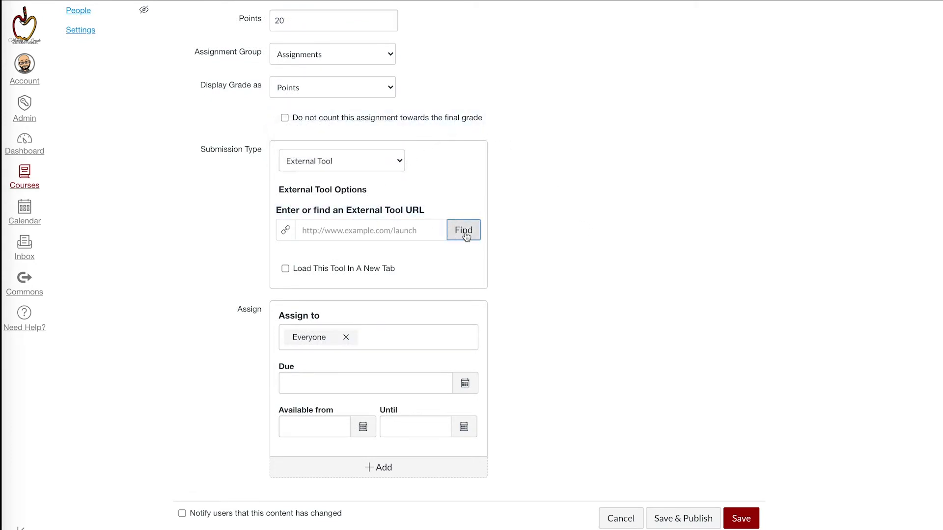
# Step: Choose Google Assignments from the Configure External Tool list
pyautogui.scroll(-3, 495, 286)
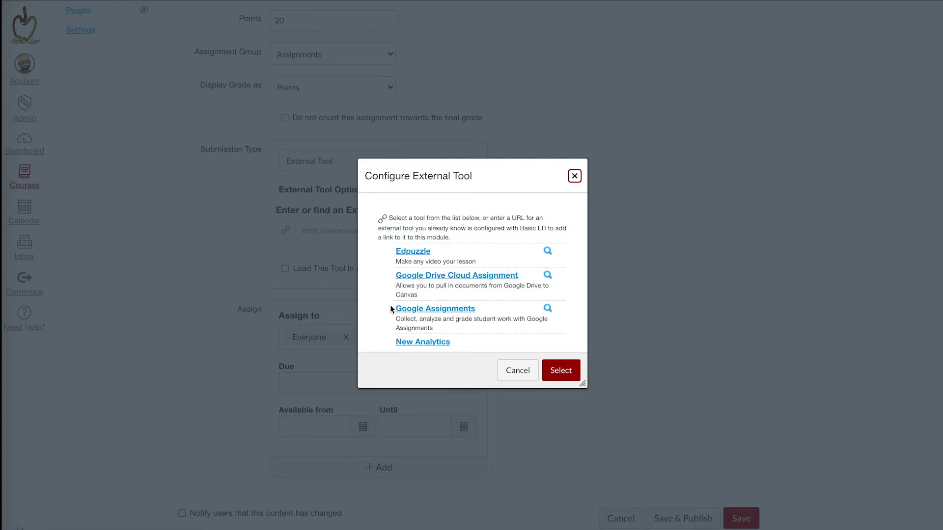
pyautogui.click(409, 312)
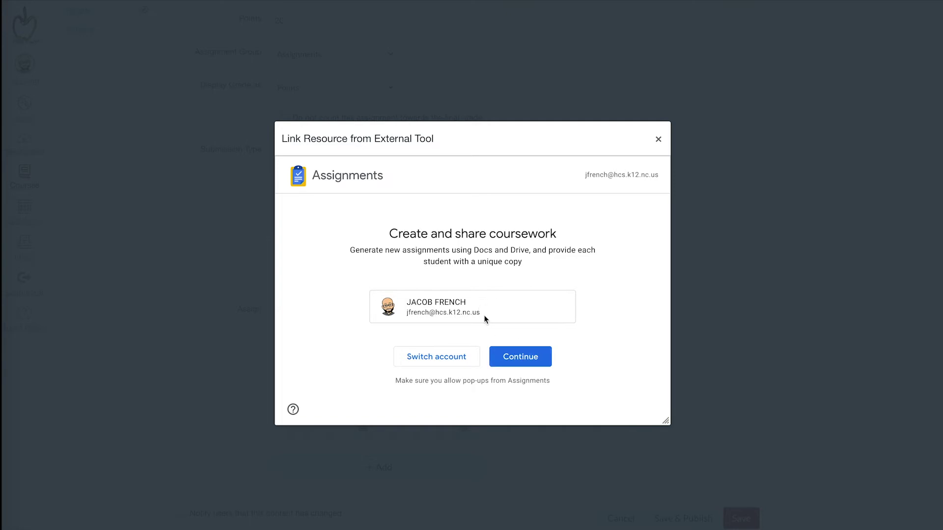
# Step: Continue with the shown teacher account to reach the Google Assignments setup form
pyautogui.click(511, 357)
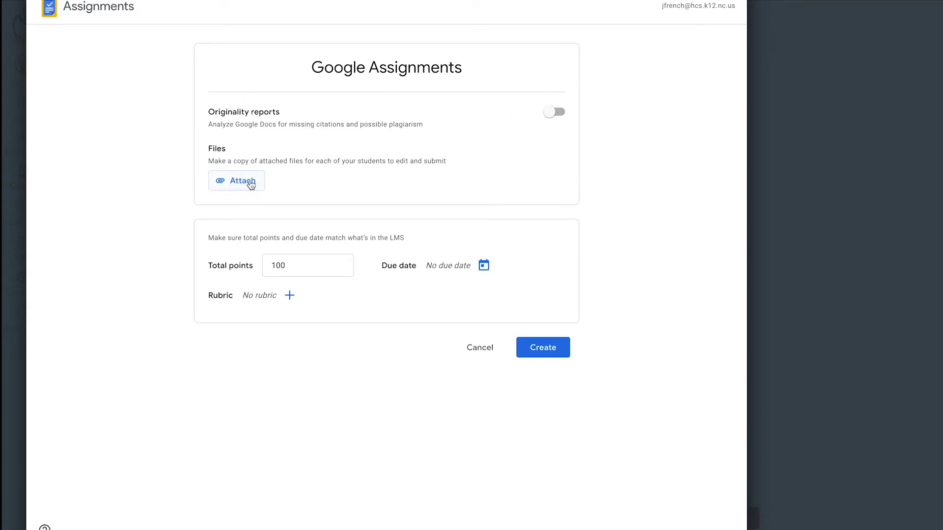
# Step: Attach 'A Template Document' from My Drive to the Google assignment
pyautogui.click(247, 181)
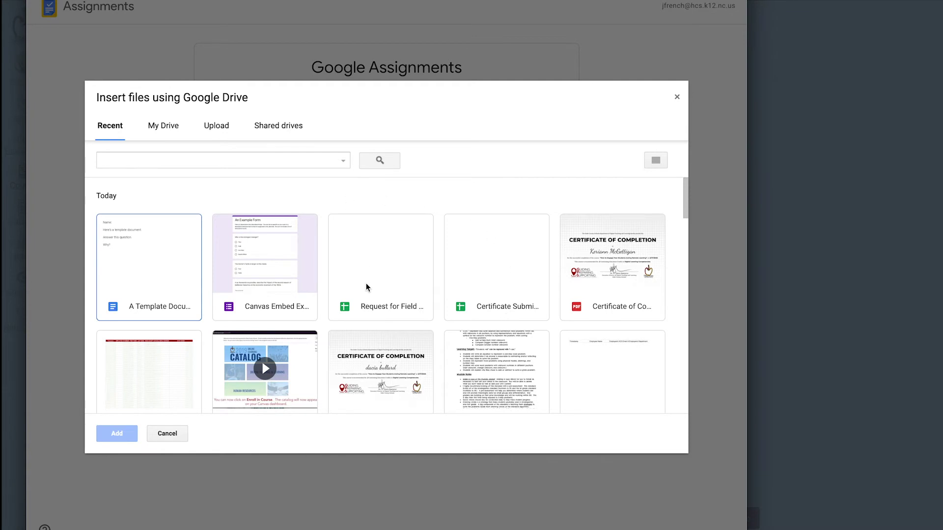
pyautogui.scroll(-3, 366, 284)
pyautogui.scroll(3, 367, 284)
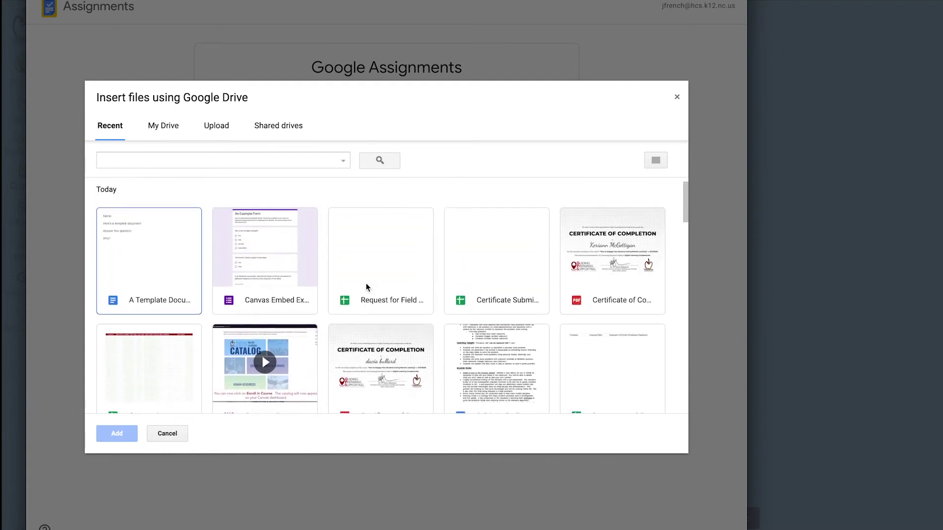
pyautogui.click(178, 128)
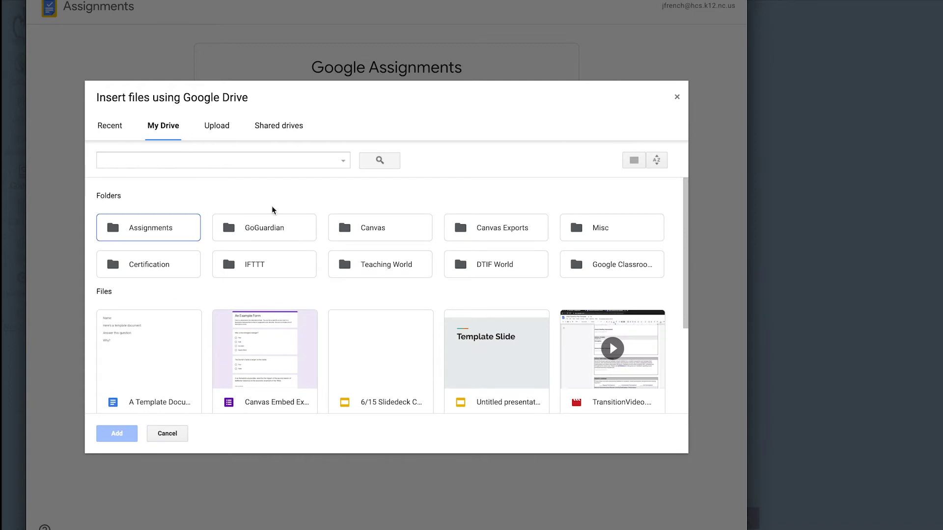
pyautogui.scroll(-3, 347, 298)
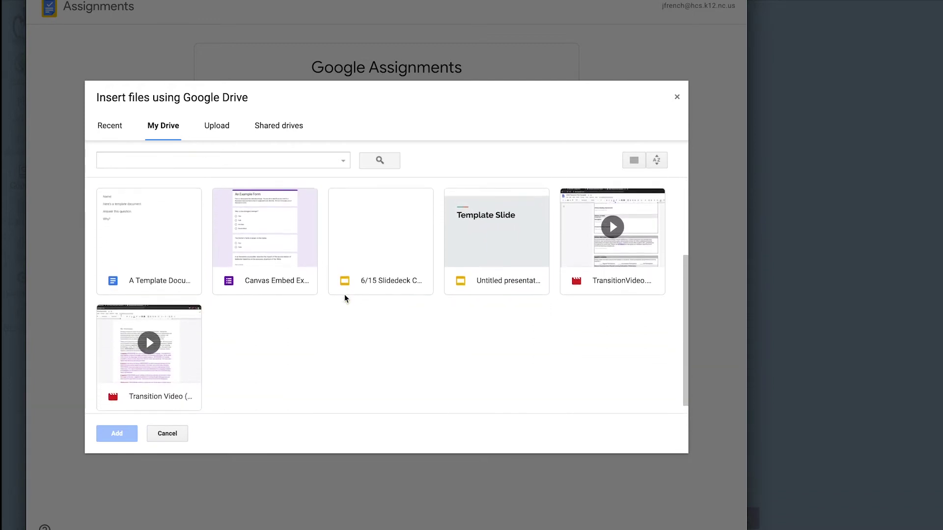
pyautogui.scroll(1, 345, 294)
pyautogui.click(153, 242)
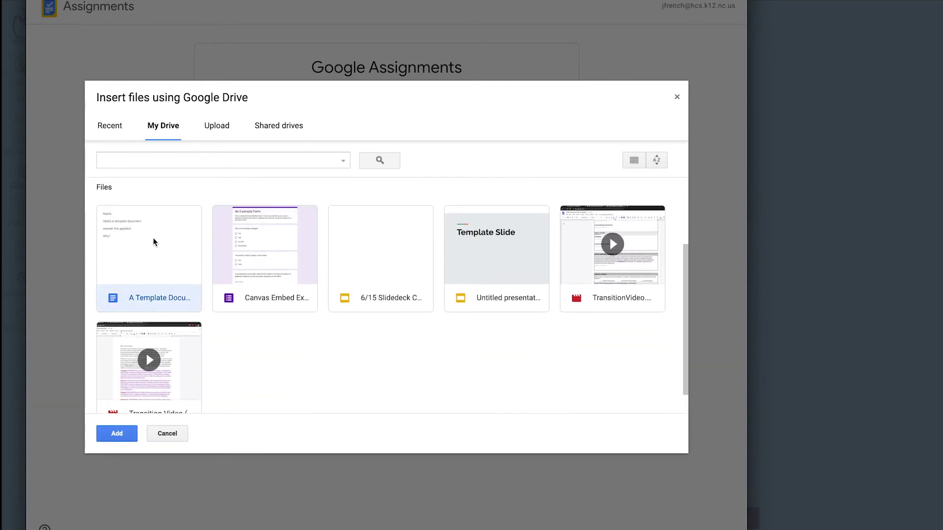
pyautogui.click(107, 435)
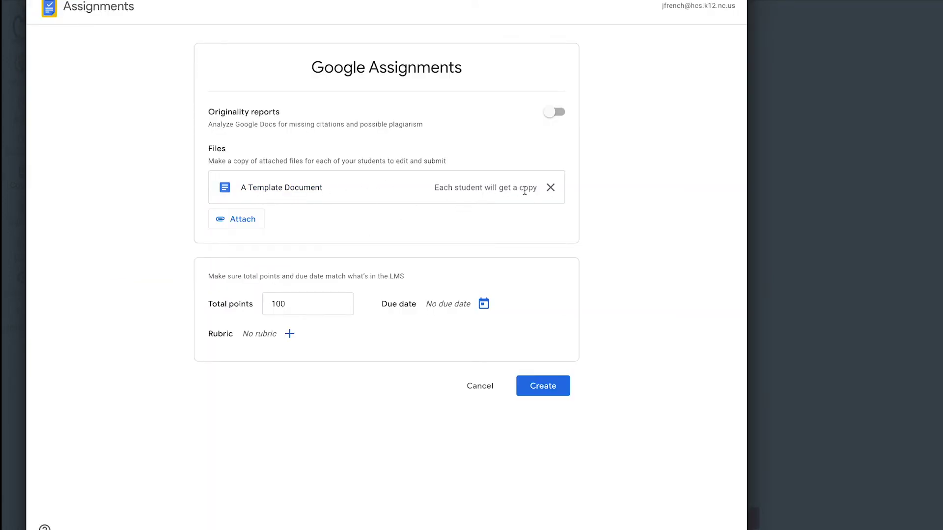
# Step: Change total points from 100 to 20, leave the rubric empty, and create the Google assignment
pyautogui.click(304, 305)
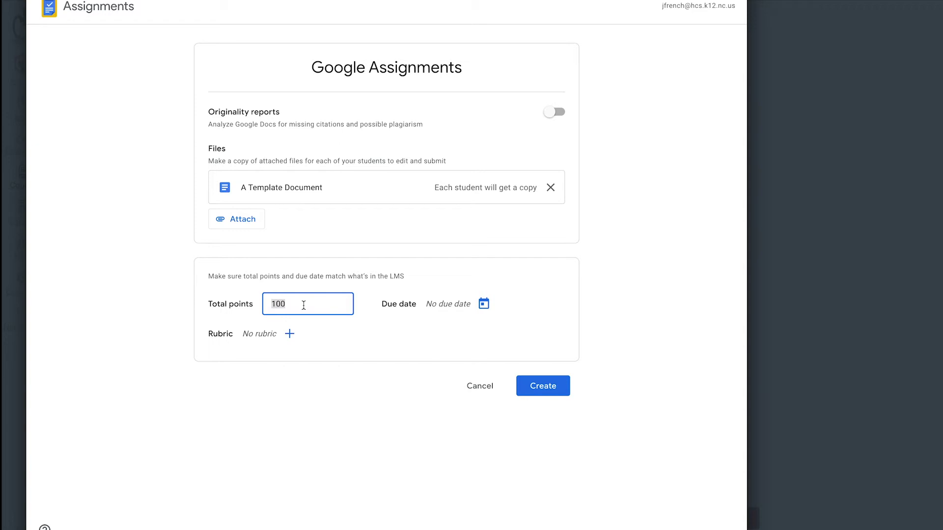
pyautogui.write('20')
pyautogui.click(290, 335)
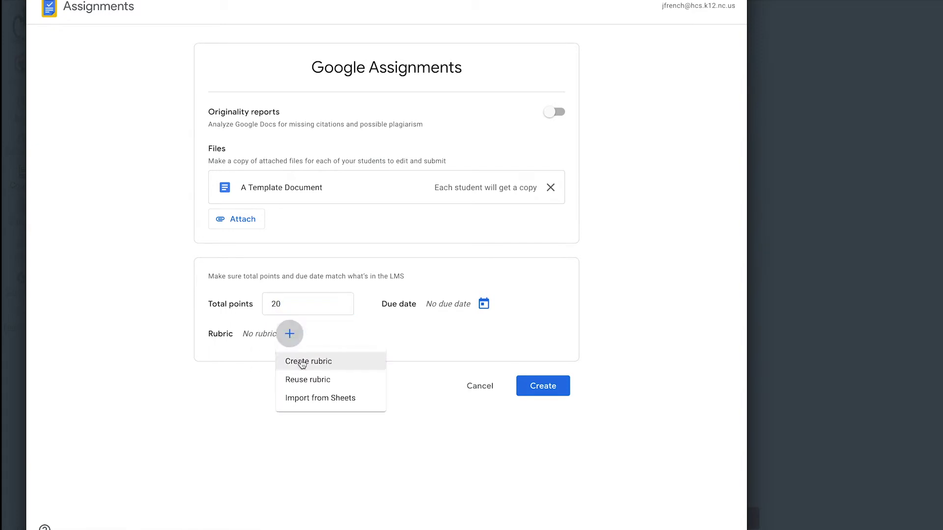
pyautogui.click(388, 361)
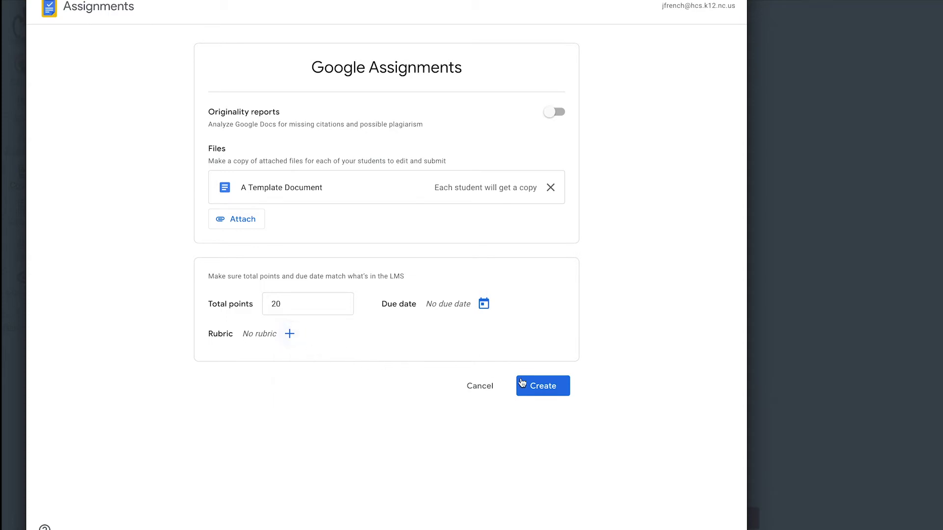
pyautogui.click(533, 389)
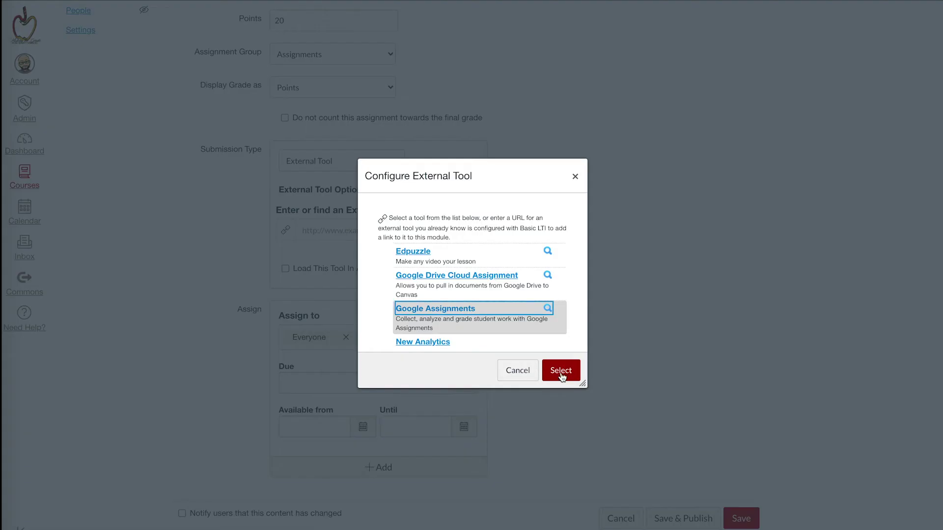
# Step: Confirm Google Assignments as the external tool and save the 20-point Google Assignment Demo
pyautogui.click(563, 377)
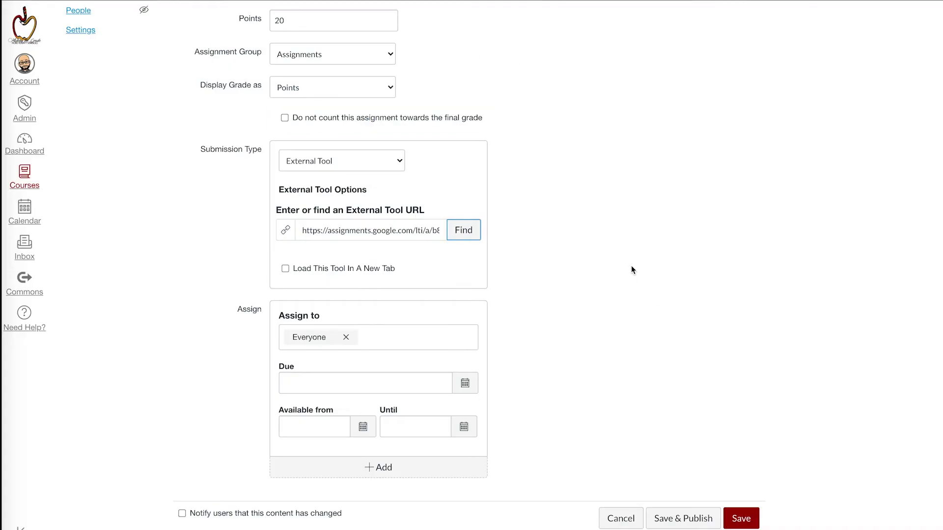
pyautogui.scroll(2, 631, 266)
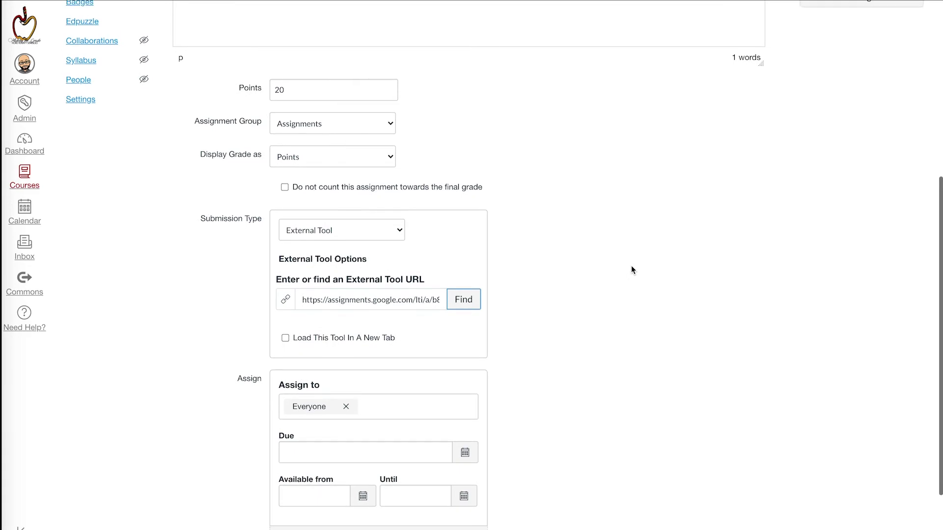
pyautogui.scroll(5, 631, 268)
pyautogui.scroll(-7, 632, 266)
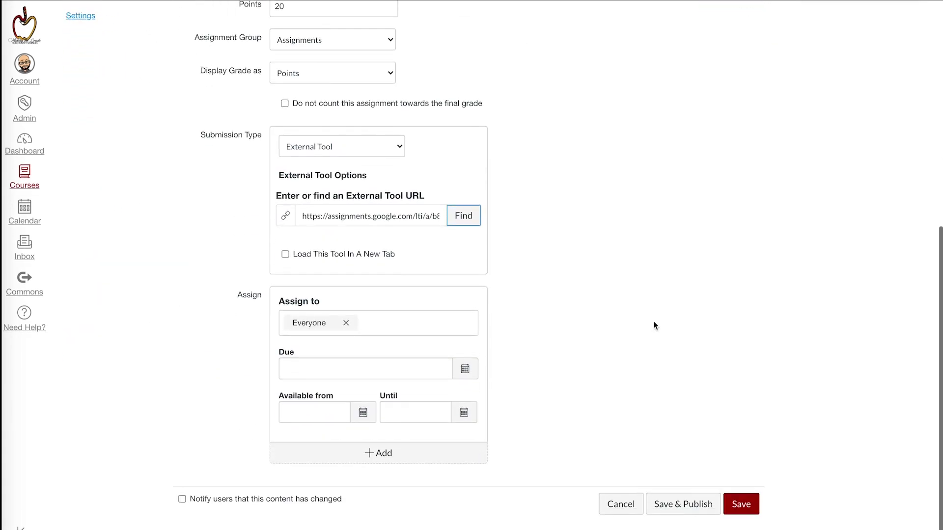
pyautogui.click(737, 502)
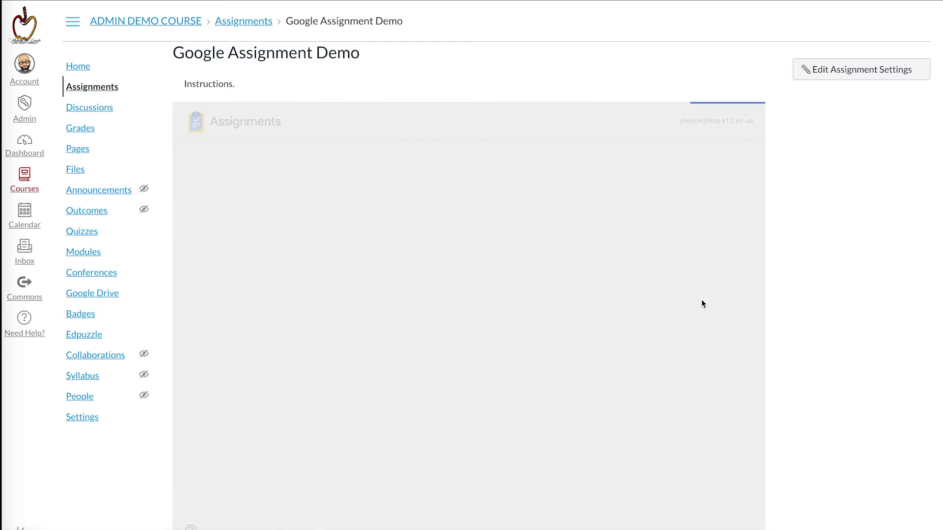
# Step: Publish Google Assignment Demo in the course's Assignments list, then go to Modules
pyautogui.scroll(-1, 884, 258)
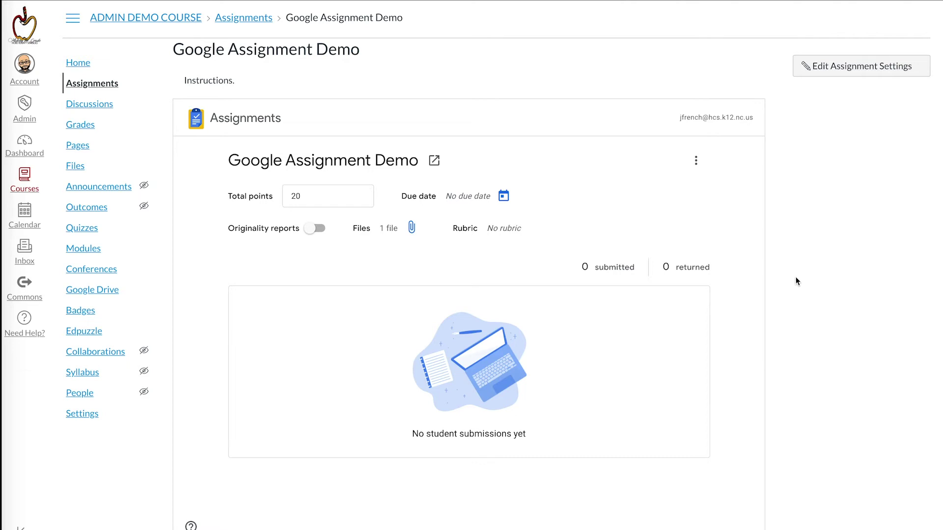
pyautogui.click(99, 87)
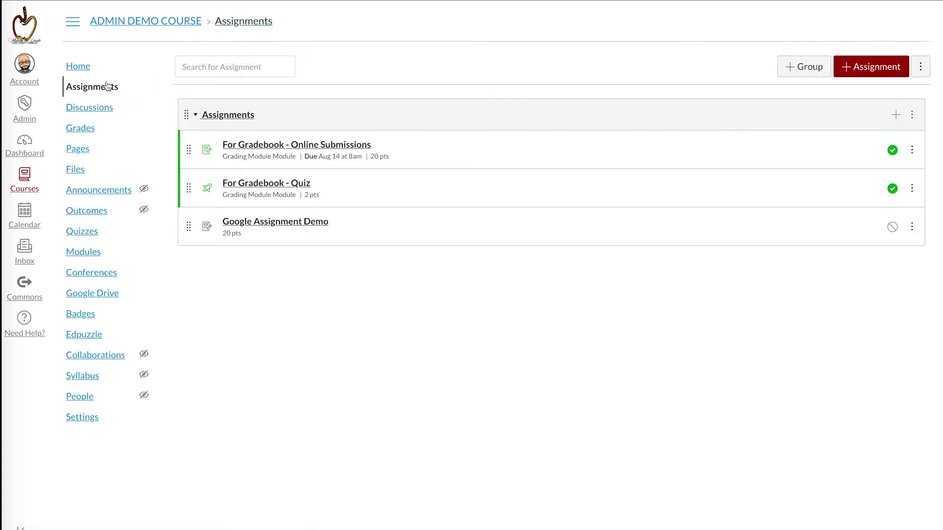
pyautogui.click(893, 228)
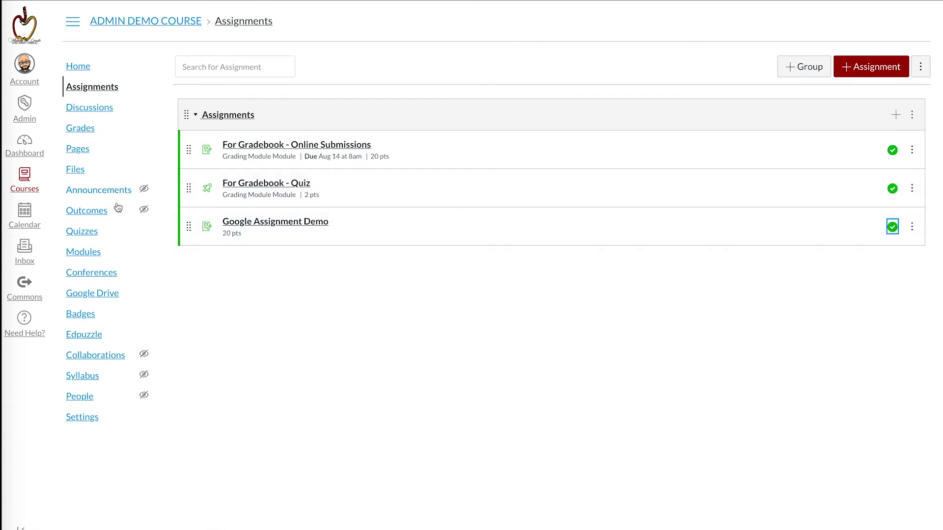
pyautogui.click(91, 253)
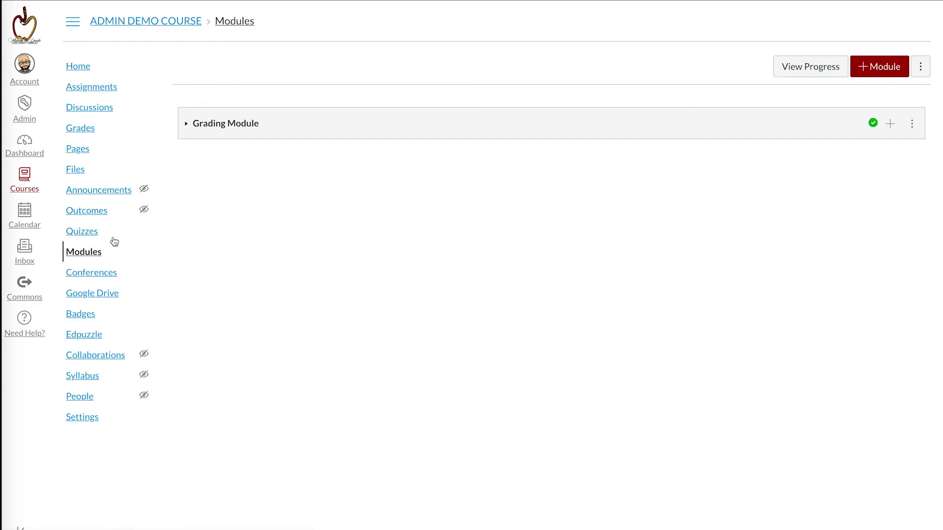
# Step: Create a new module named 'Google Aissignments Module'
pyautogui.click(883, 78)
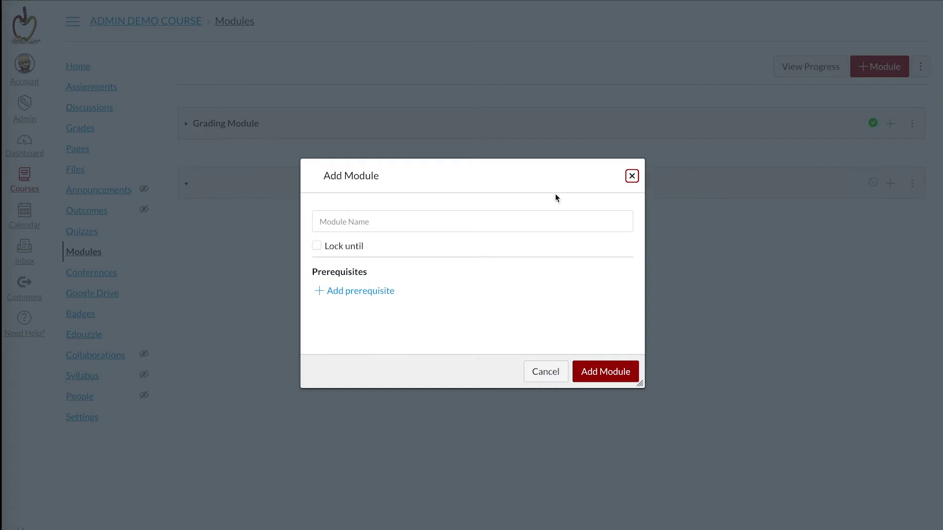
pyautogui.click(482, 227)
pyautogui.write('Google A')
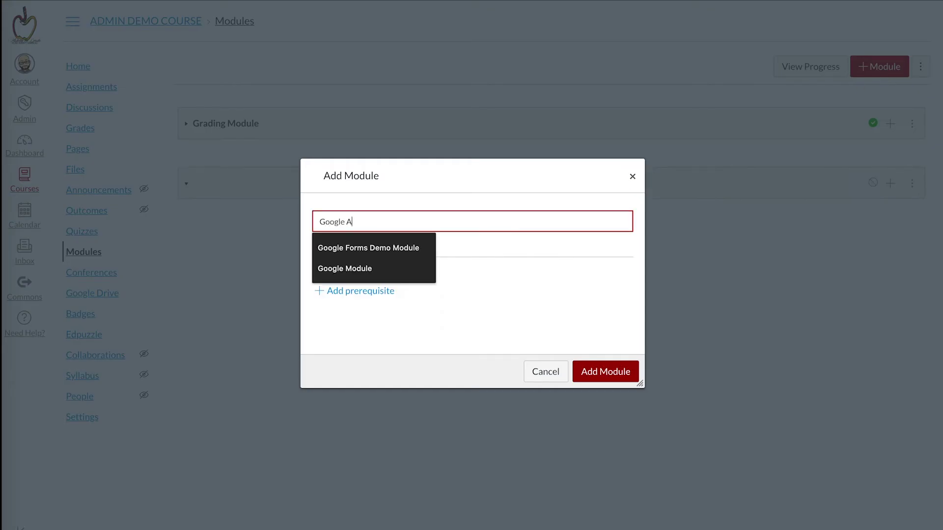
pyautogui.write('issignm')
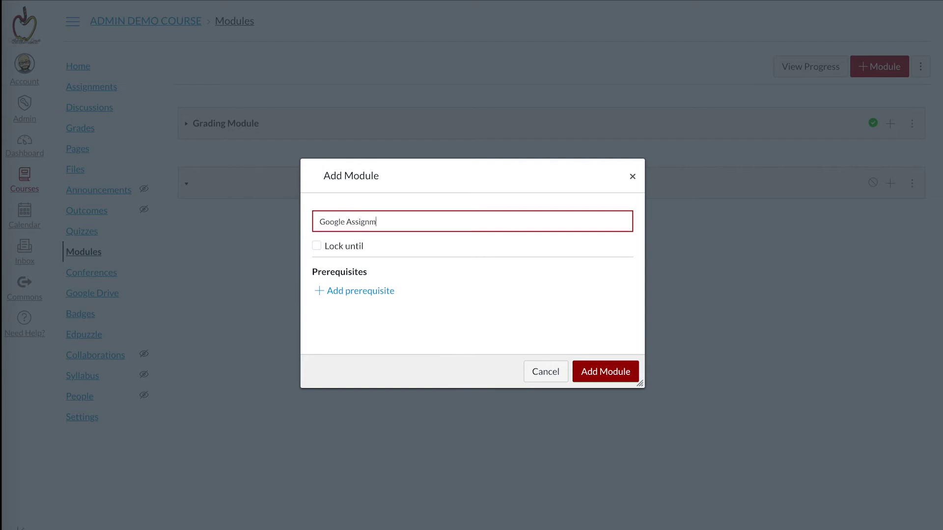
pyautogui.write('ents Module')
pyautogui.click(614, 372)
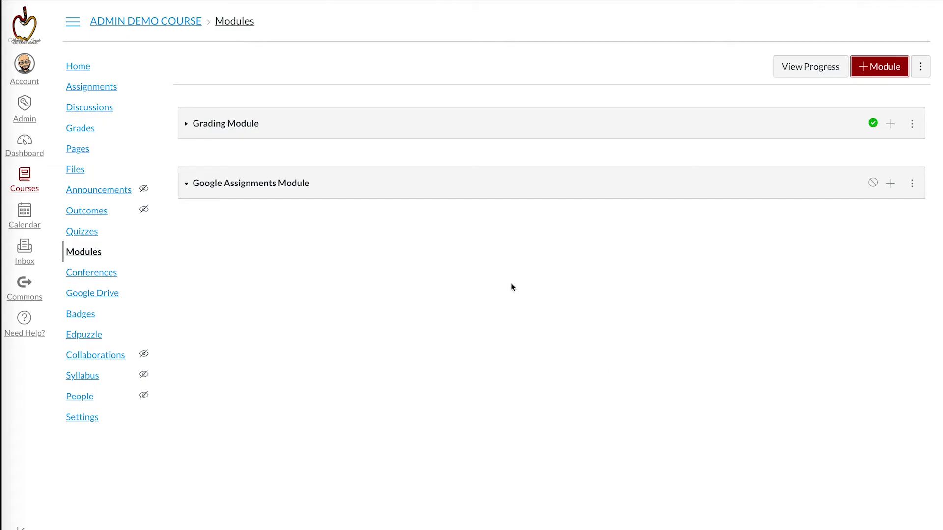
# Step: Add Google Assignment Demo to the module and publish the module
pyautogui.click(890, 183)
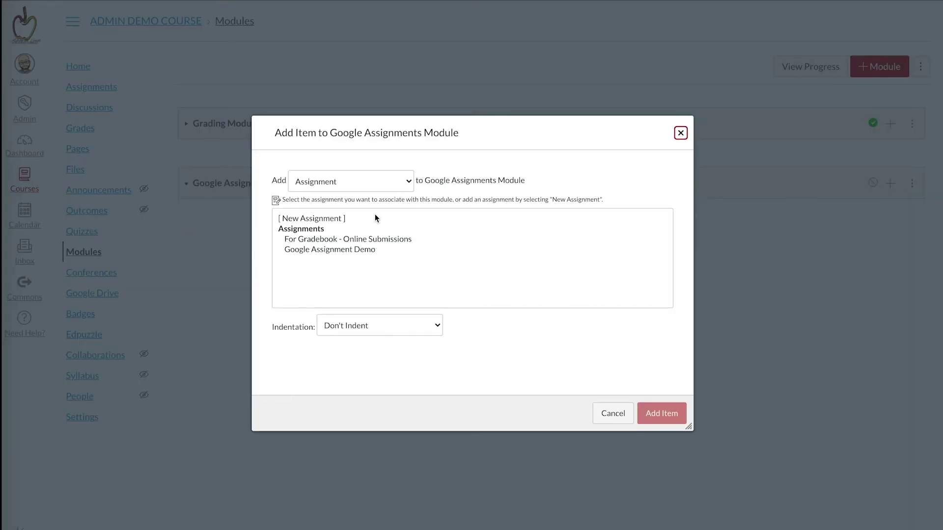
pyautogui.click(345, 251)
pyautogui.click(679, 416)
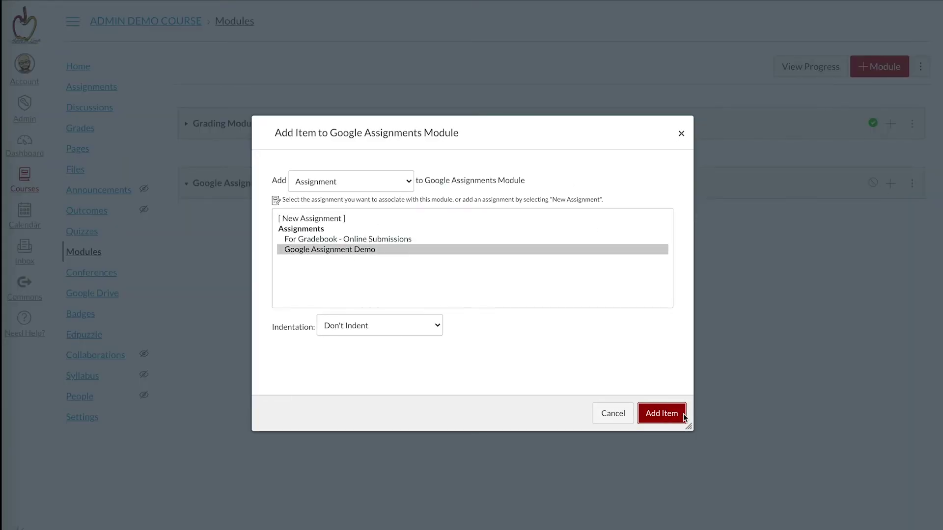
pyautogui.click(873, 183)
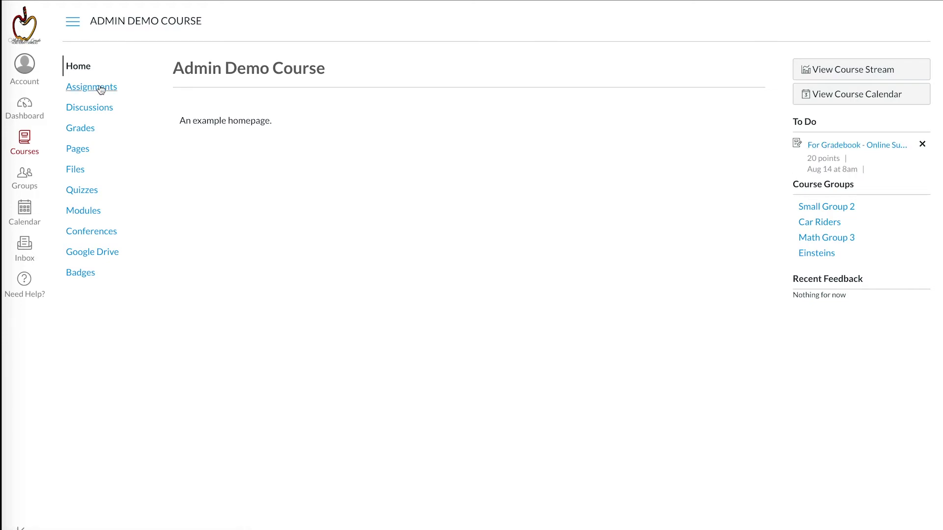
# Step: Open Google Assignment Demo from the Google Assignments Module on the Modules page
pyautogui.click(88, 207)
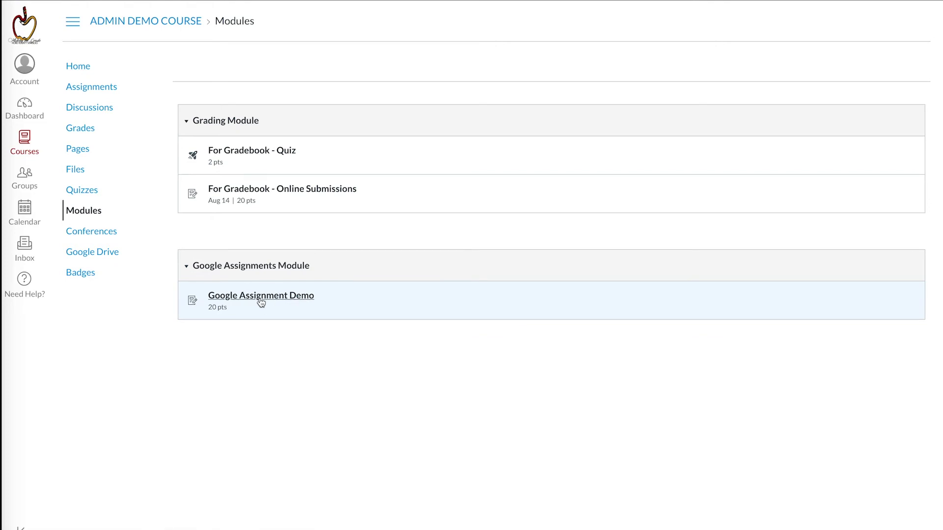
pyautogui.click(262, 296)
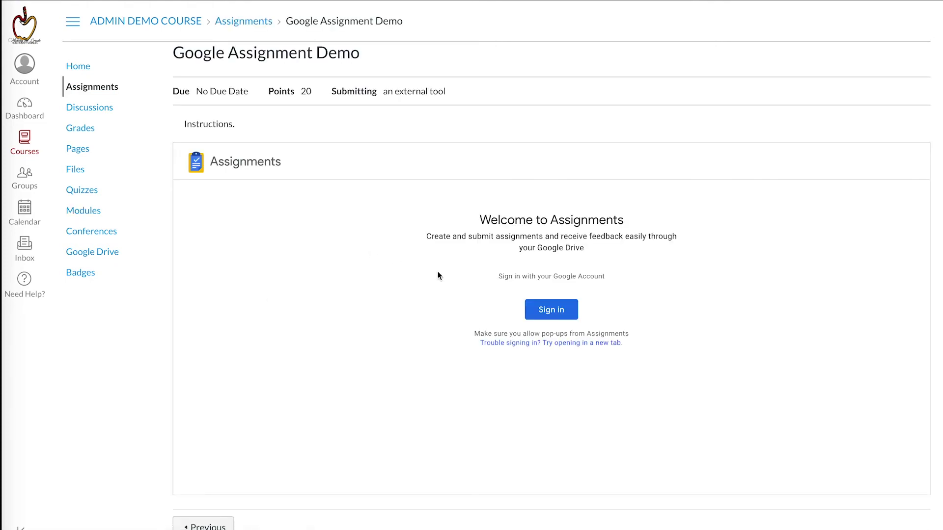
# Step: Sign in to Google with the student's e-mail address and password
pyautogui.click(553, 311)
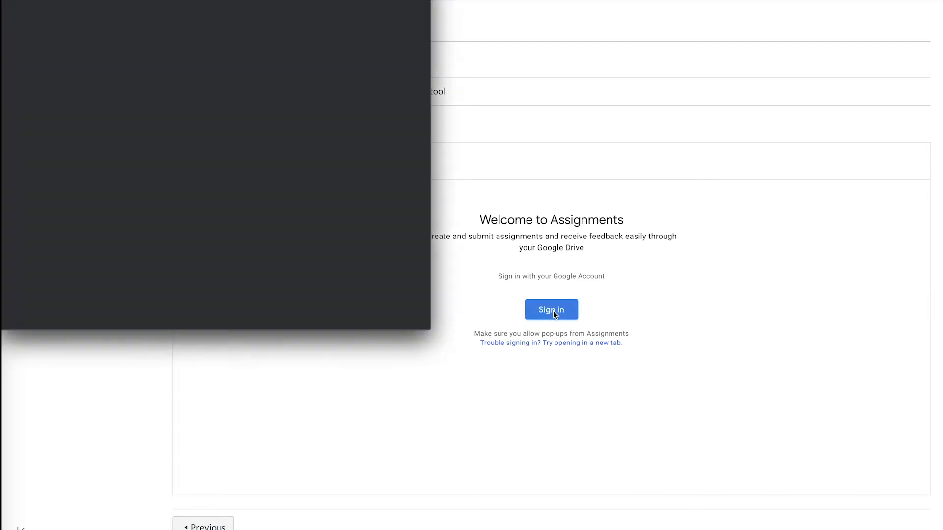
pyautogui.click(215, 129)
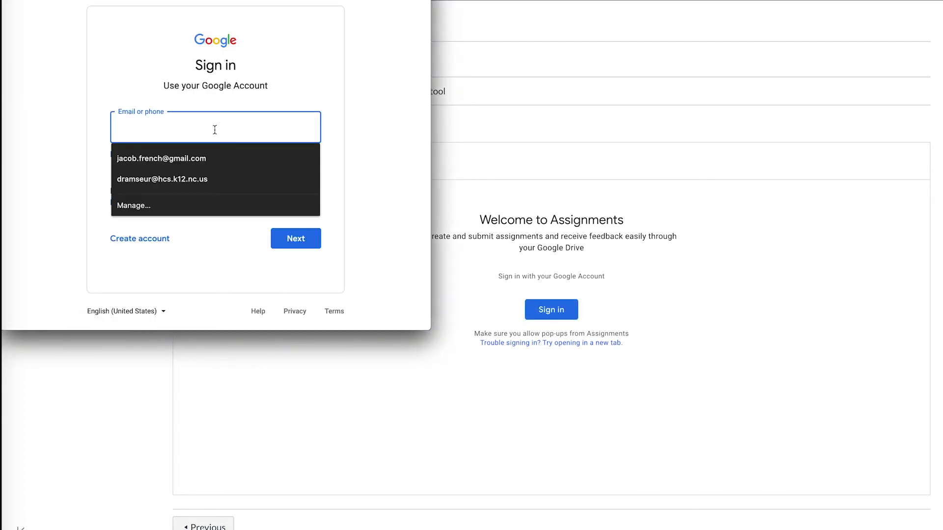
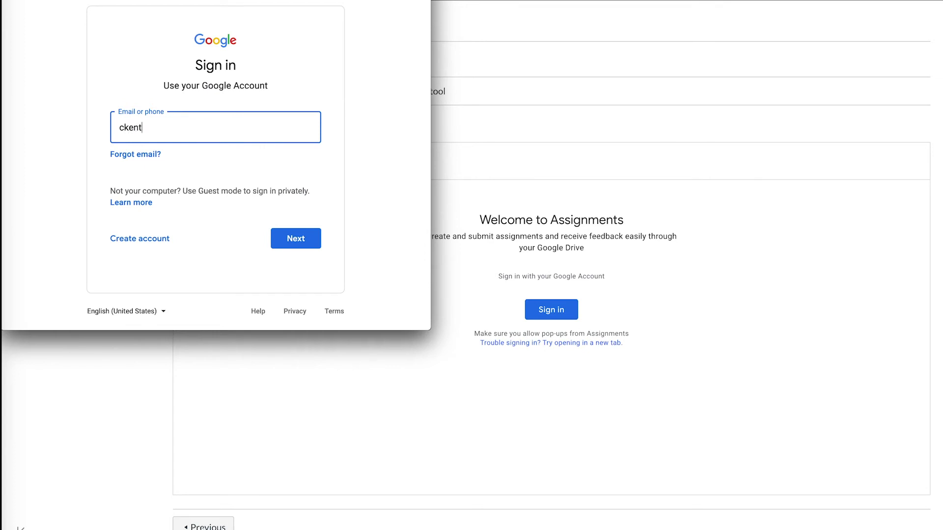
pyautogui.press('Return')
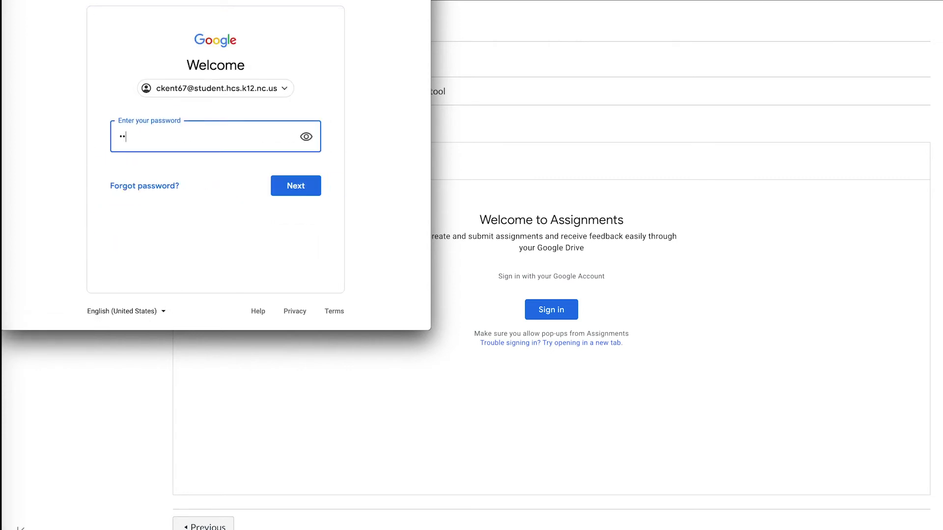
pyautogui.write('•••••••••')
pyautogui.press('Return')
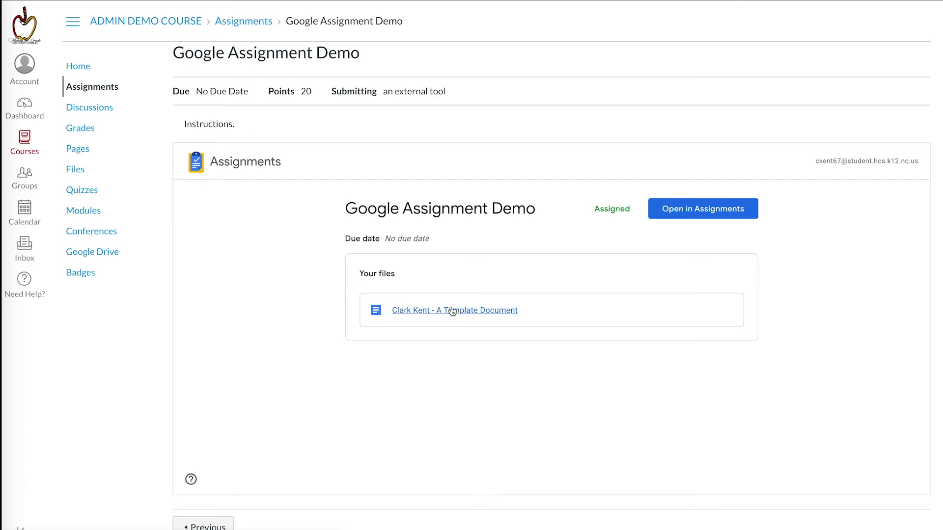
# Step: Open the student's copy of A Template Document and type the student's name after 'Name:'
pyautogui.click(452, 311)
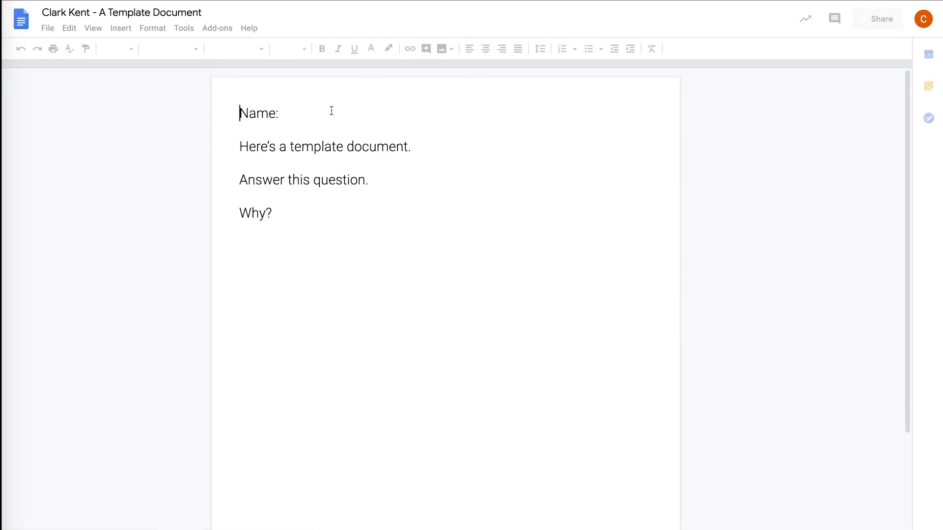
pyautogui.click(331, 110)
pyautogui.write('C')
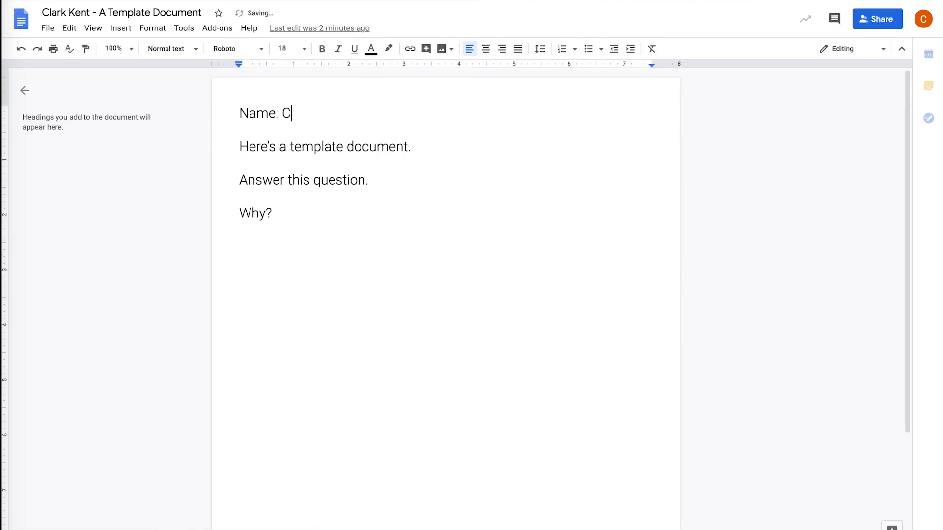
pyautogui.write('LARK KENT')
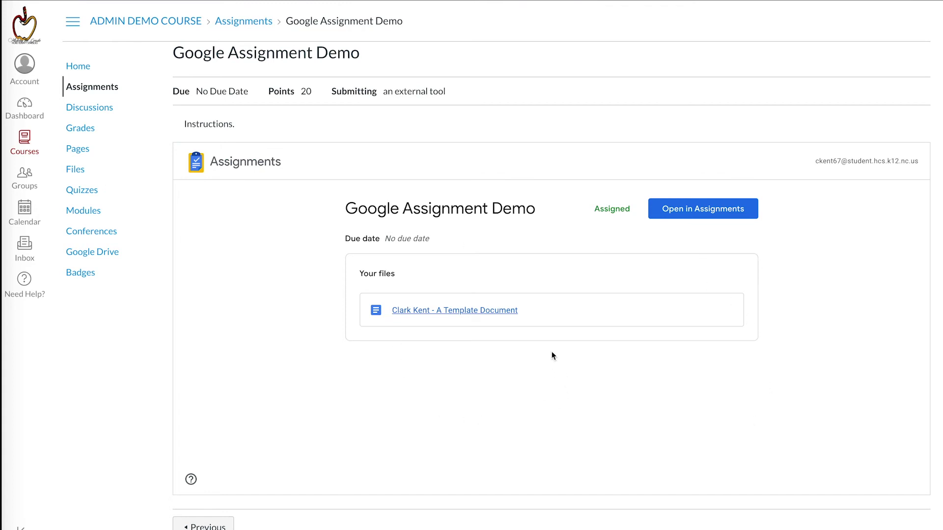
# Step: Open Google Assignment Demo in Google Assignments and submit the attached template document, confirming the submission
pyautogui.click(706, 212)
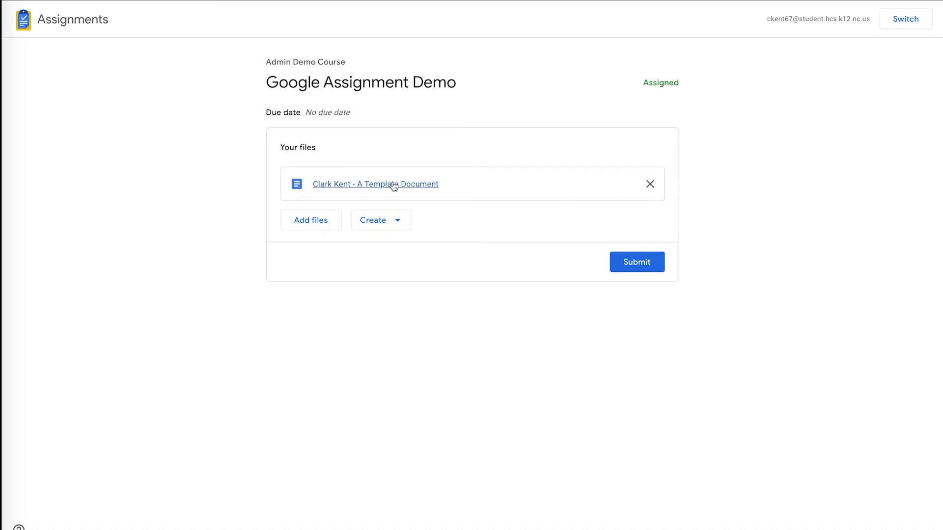
pyautogui.click(393, 185)
pyautogui.click(397, 221)
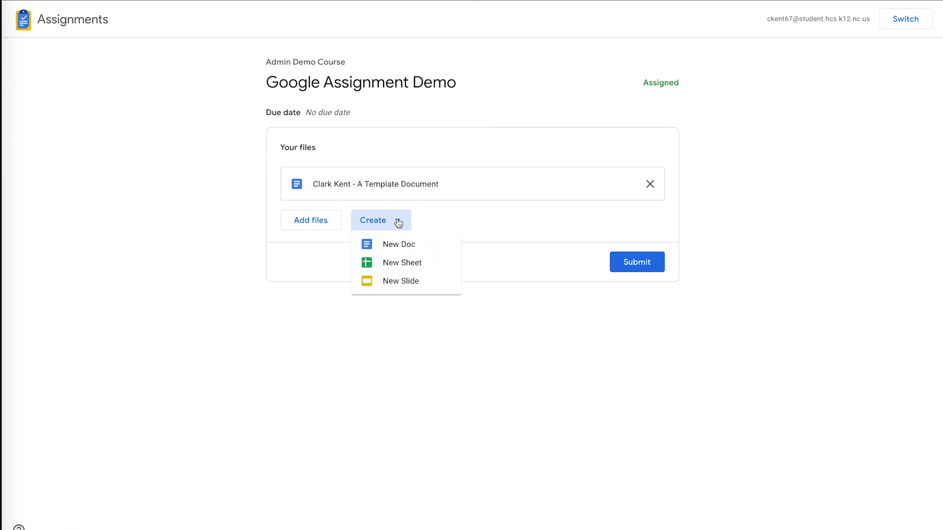
pyautogui.click(497, 217)
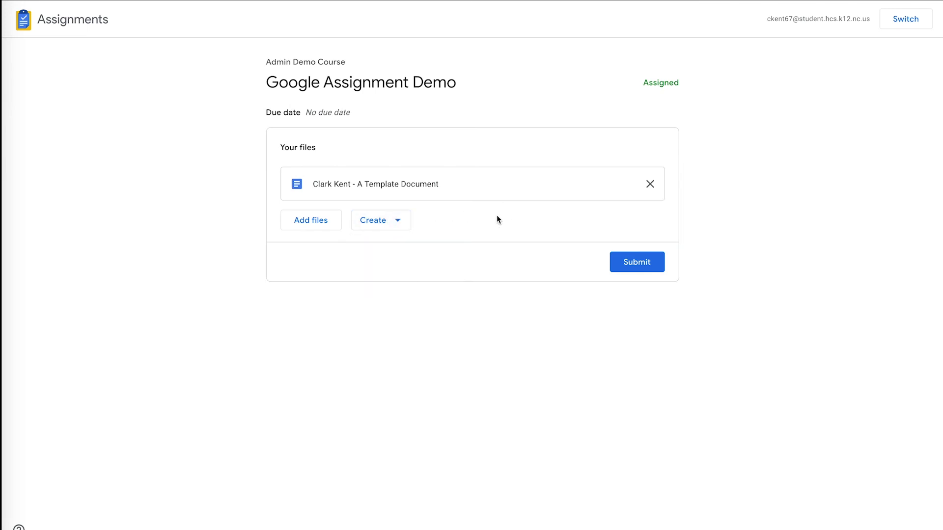
pyautogui.click(630, 260)
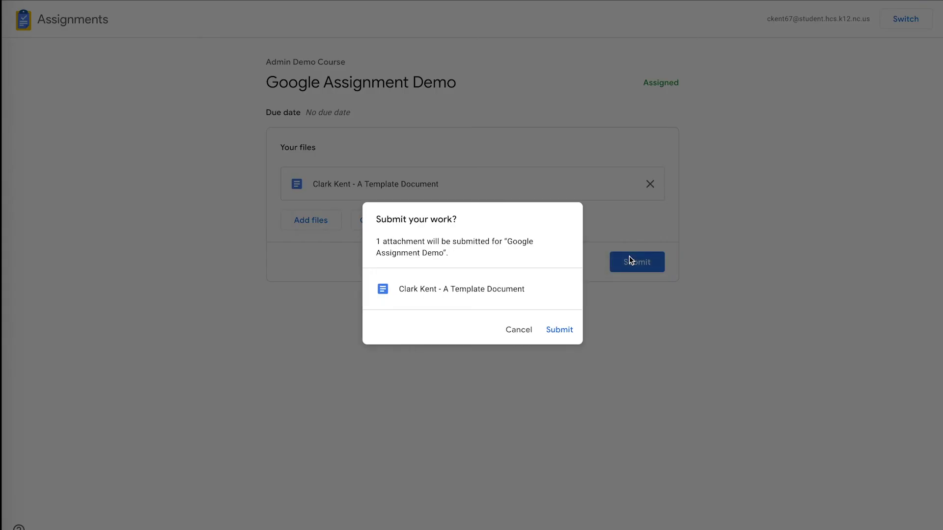
pyautogui.click(554, 330)
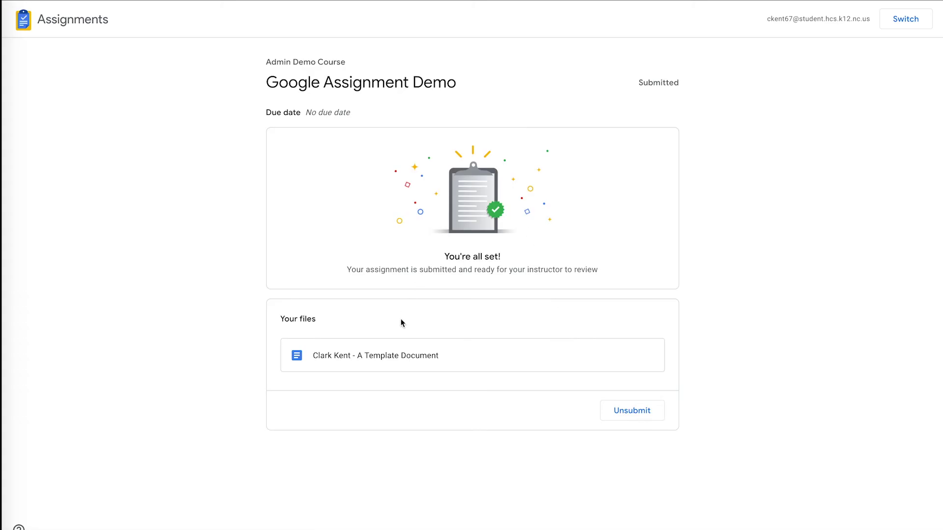
# Step: Review the submitted template document in Google Docs, then switch back to the Canvas course
pyautogui.click(387, 362)
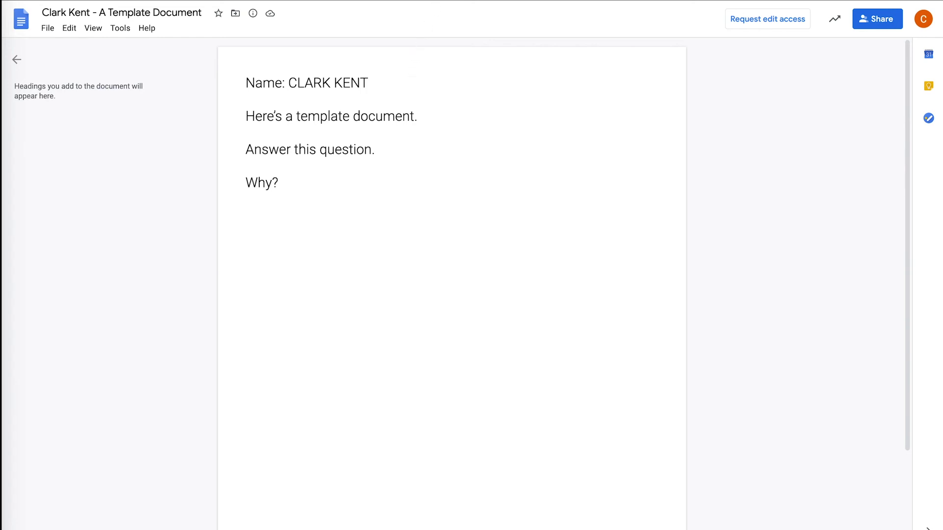
pyautogui.click(402, 0)
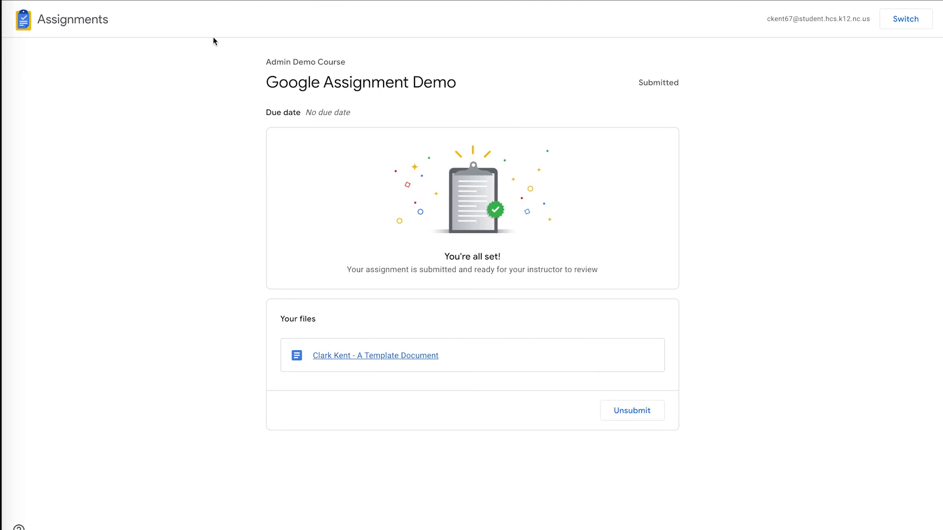
pyautogui.click(247, 2)
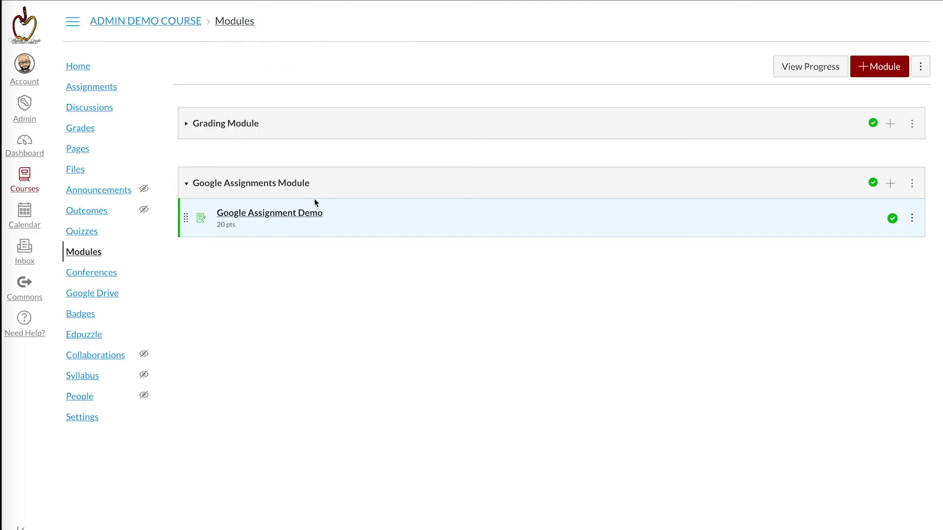
# Step: Open Google Assignment Demo from the Google Assignments Module and select the student's submitted row
pyautogui.click(297, 217)
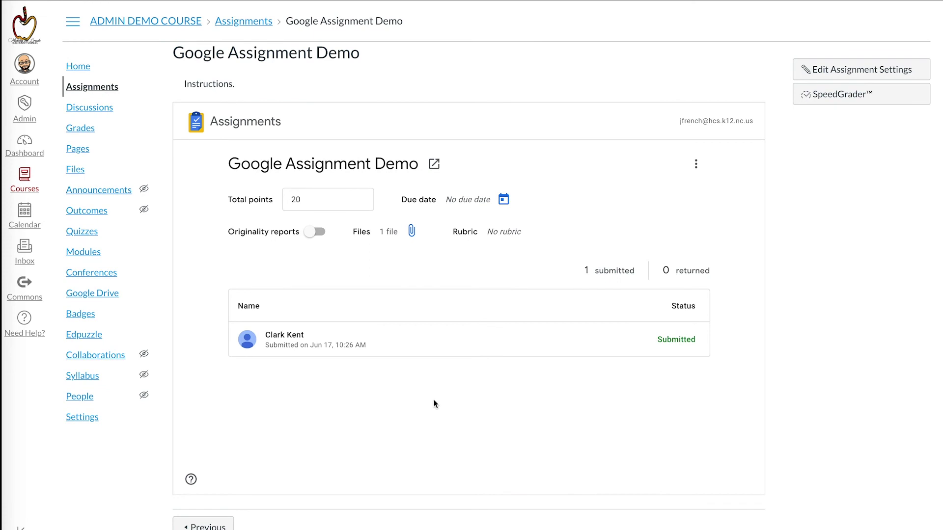
pyautogui.click(290, 338)
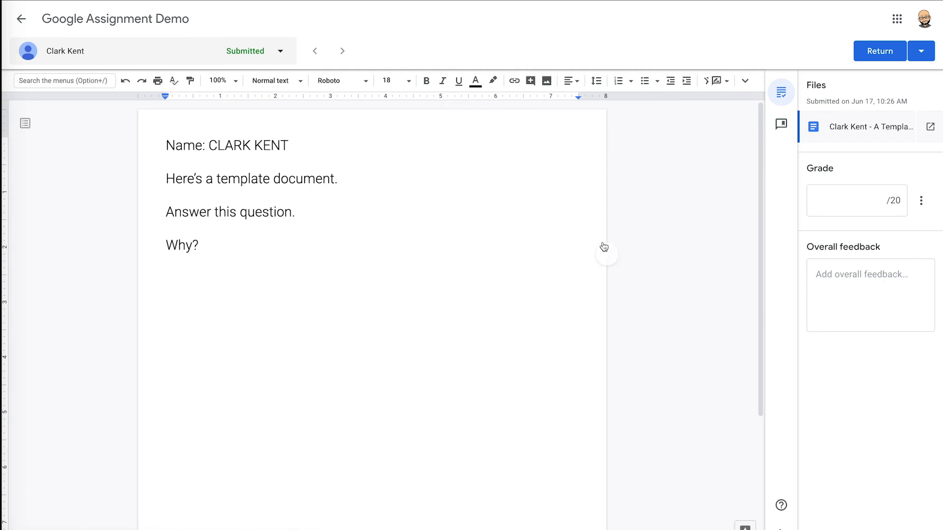
# Step: Enter a grade of 20 and the overall feedback "Here's a comment!"
pyautogui.click(837, 200)
pyautogui.write('20')
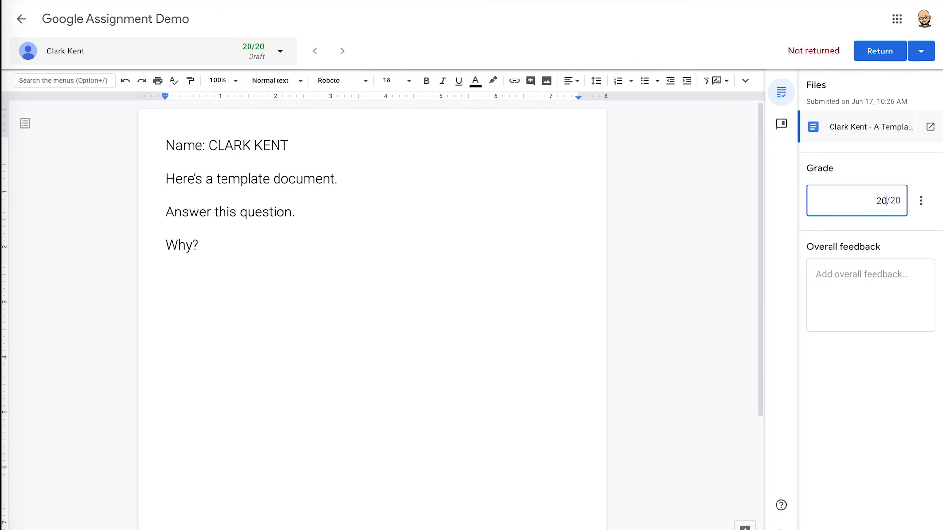
pyautogui.click(864, 276)
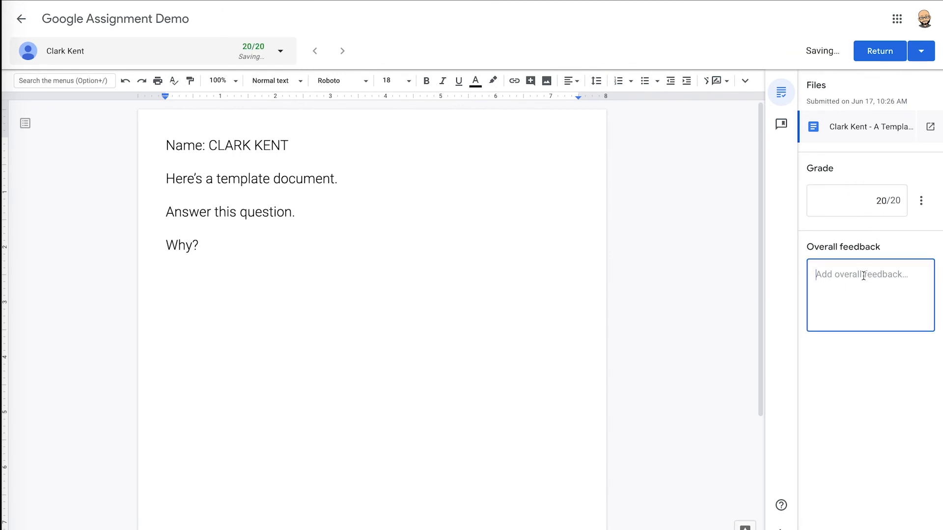
pyautogui.write("Here's a comment!")
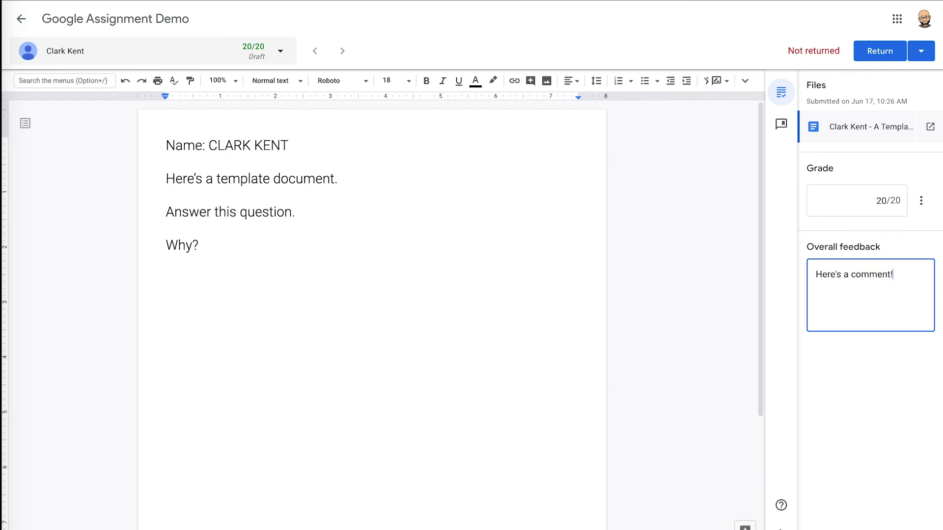
pyautogui.click(888, 361)
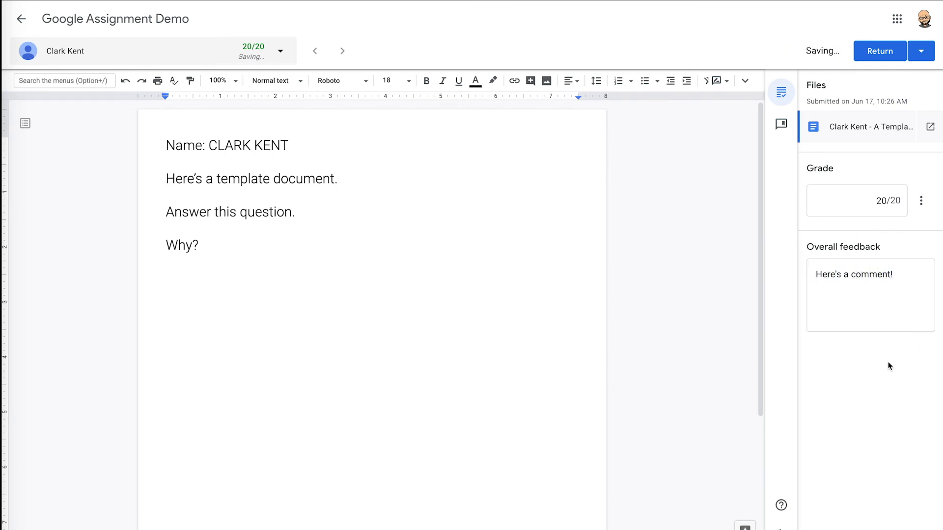
# Step: Return the graded work to the student and confirm the Return dialog
pyautogui.click(280, 52)
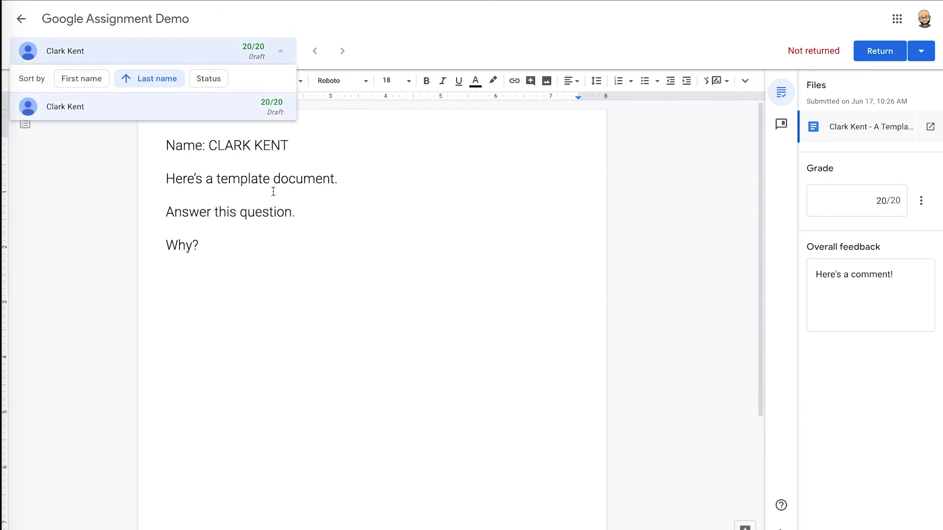
pyautogui.click(369, 199)
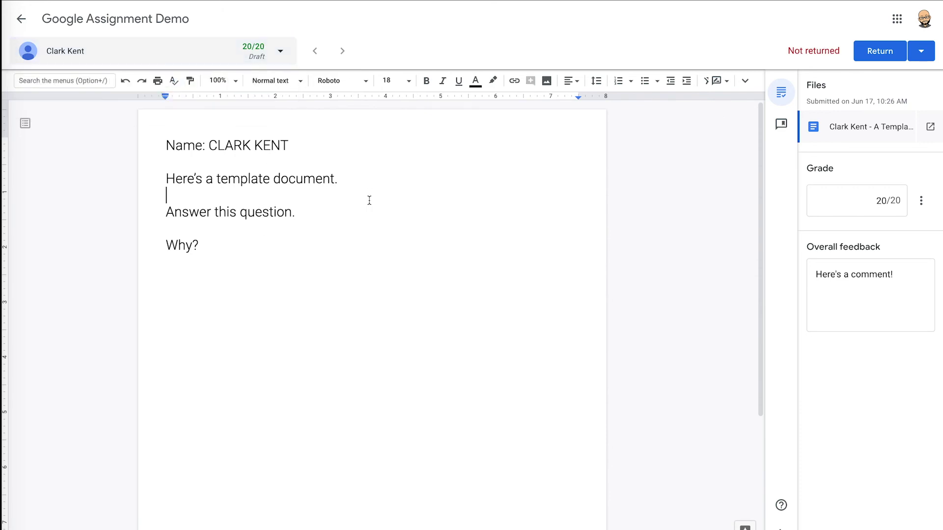
pyautogui.click(877, 54)
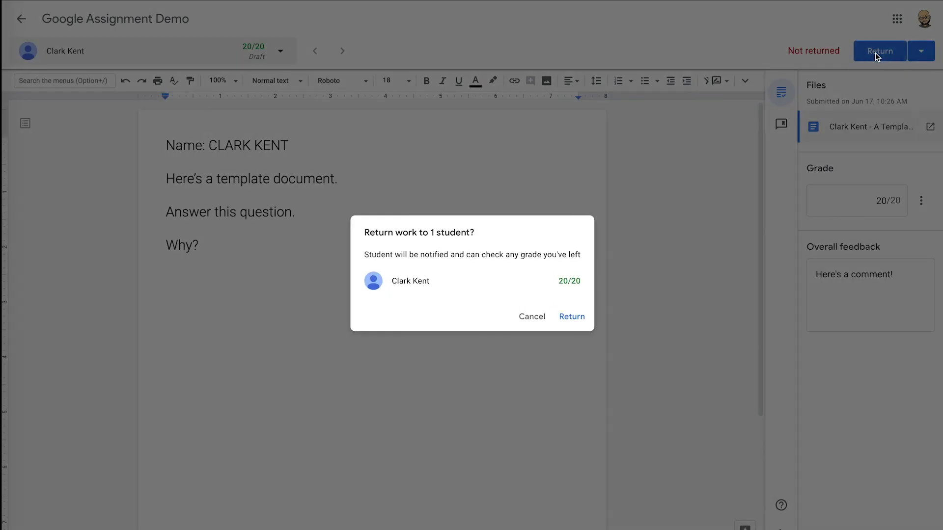
pyautogui.click(580, 319)
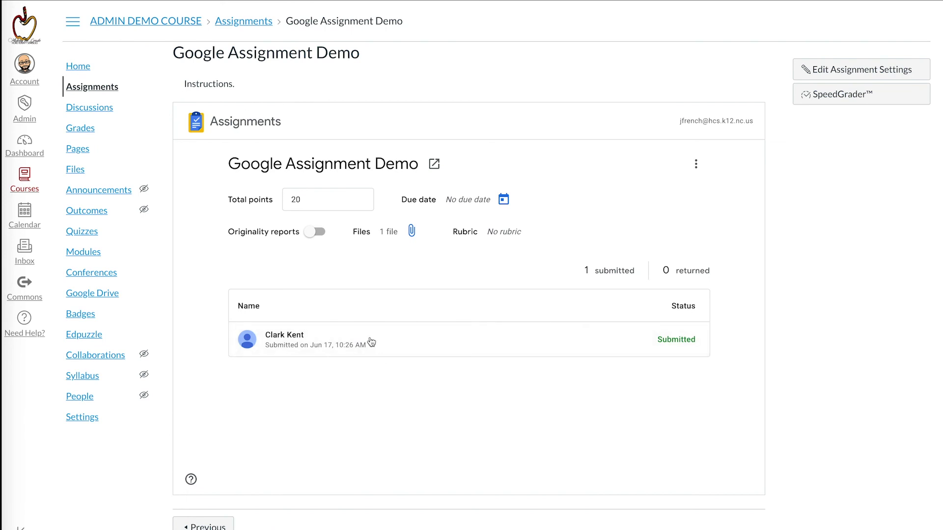
# Step: Reload the assignment to see the returned 20/20 status, then open the course Grades
pyautogui.click(51, 0)
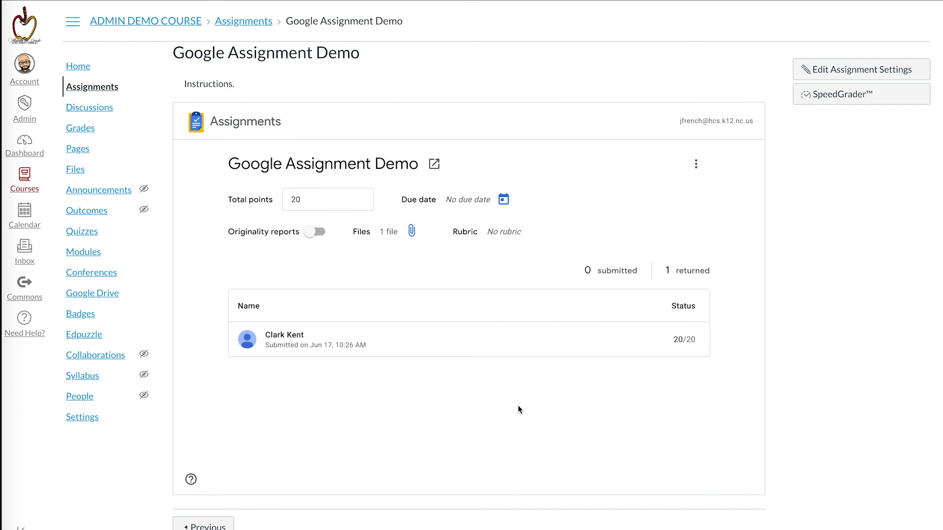
pyautogui.click(87, 131)
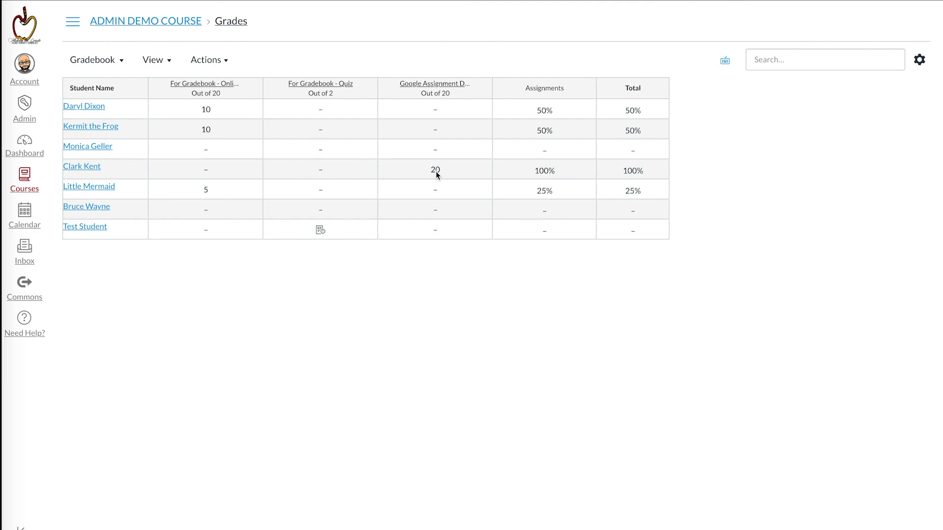
pyautogui.click(481, 89)
pyautogui.press('Escape')
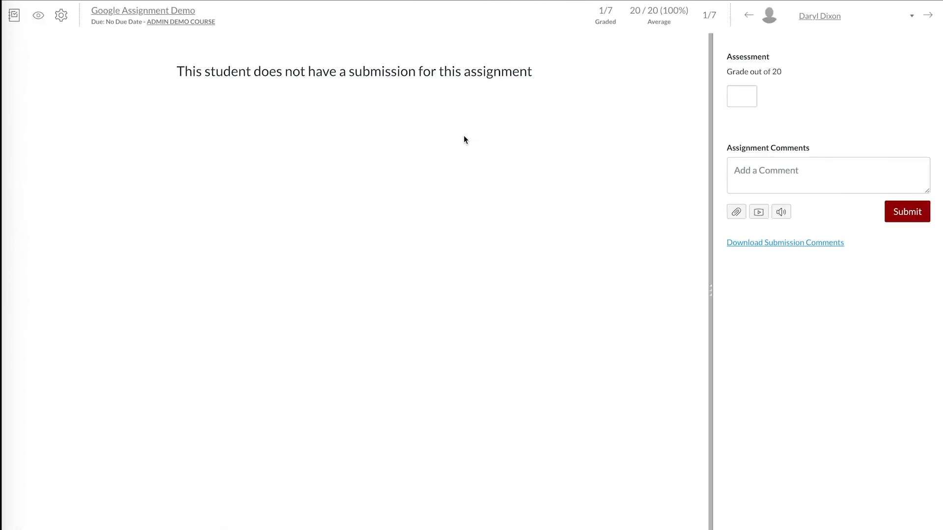
pyautogui.click(835, 16)
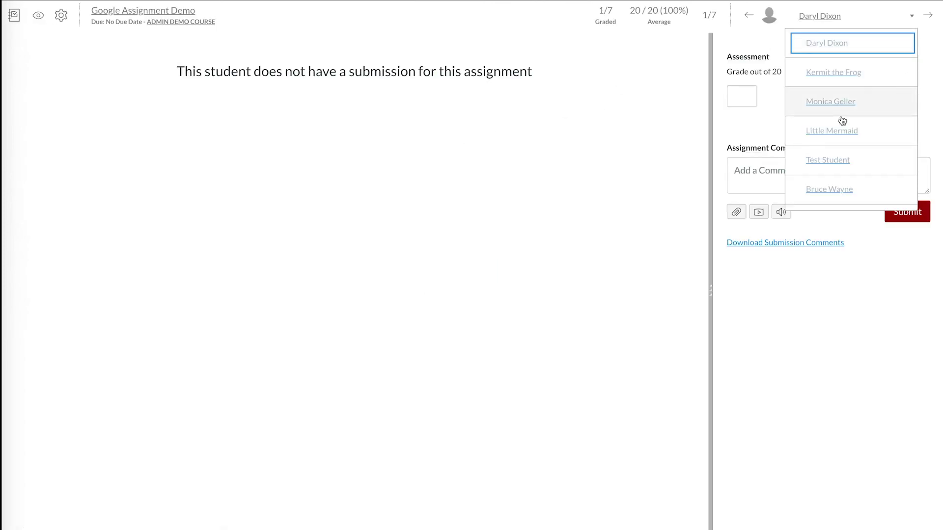
pyautogui.scroll(-1, 843, 138)
pyautogui.click(840, 196)
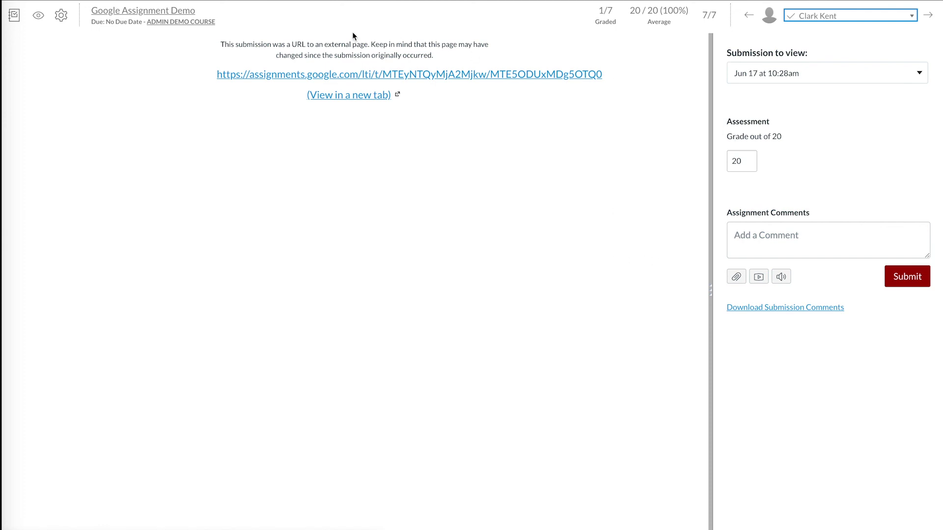
pyautogui.click(13, 16)
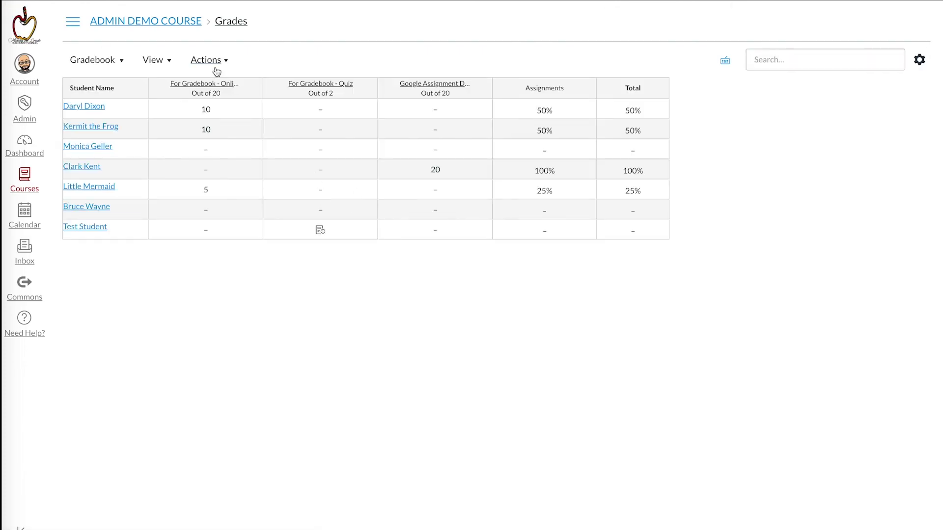
# Step: Go through the course home and Assignments list to the Google Assignment Demo page
pyautogui.click(128, 25)
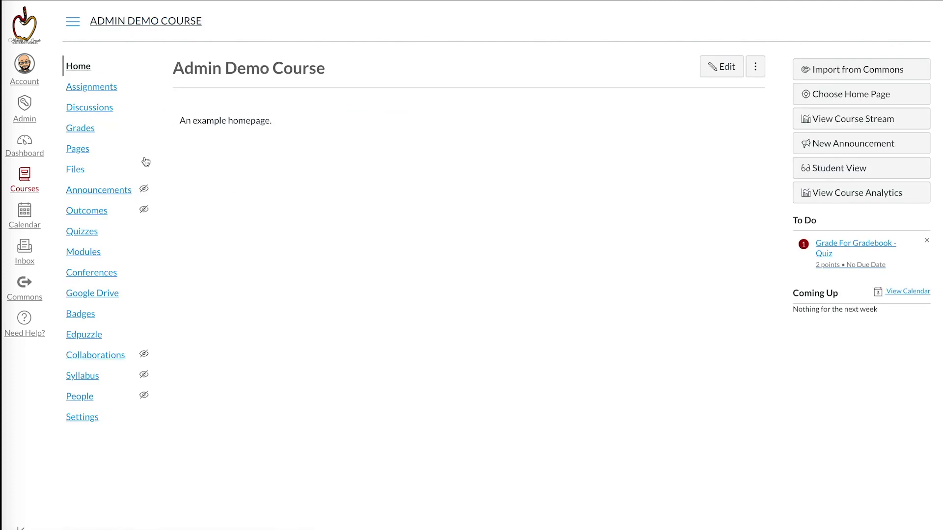
pyautogui.click(100, 86)
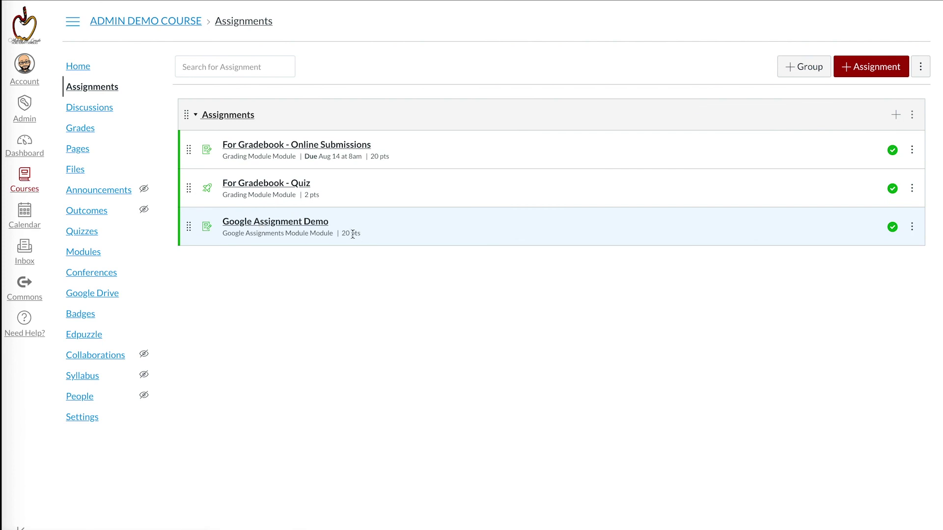
pyautogui.click(307, 224)
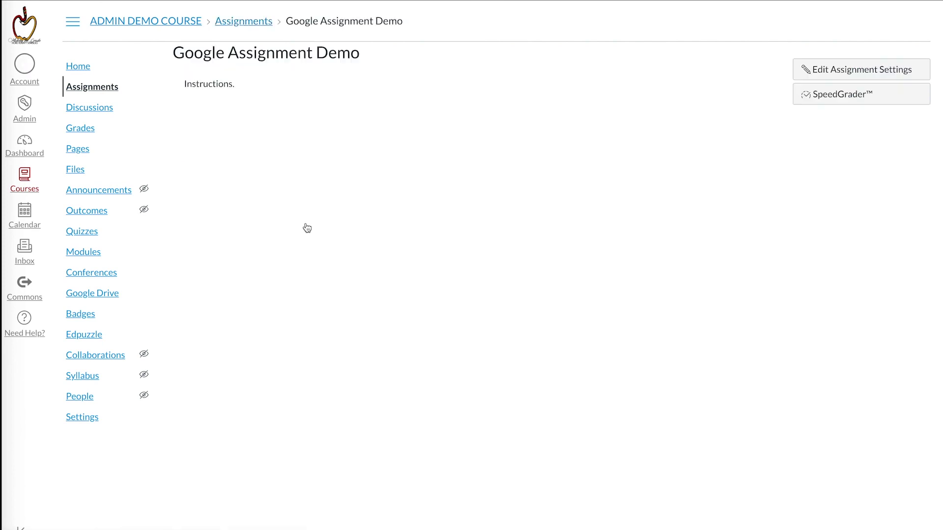